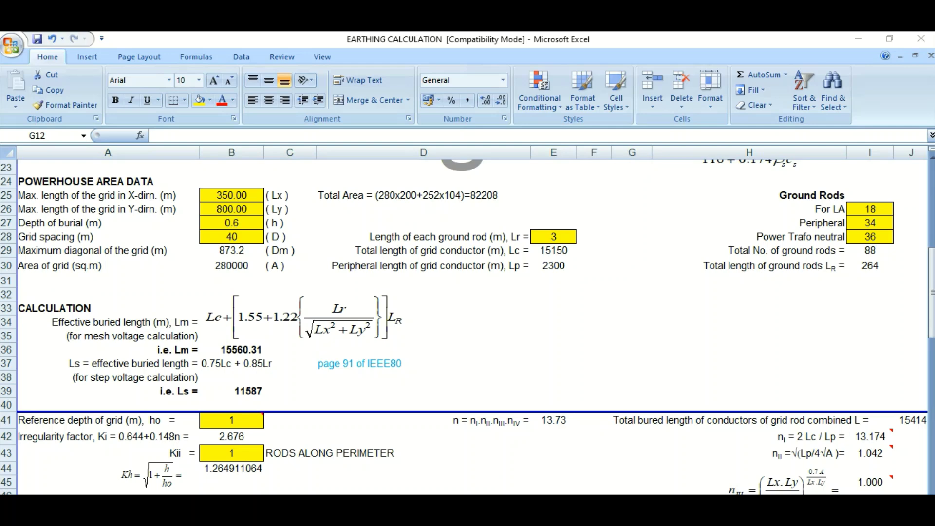
# Review the powerhouse area inputs in B25:B28: grid lengths in X and Y directions, depth of burial and grid spacing.
pyautogui.click(231, 196)
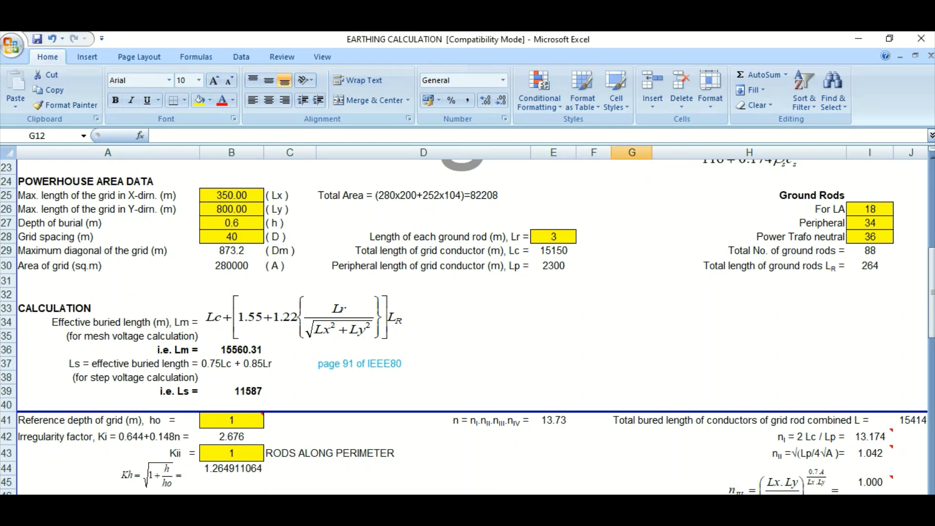
pyautogui.click(231, 196)
pyautogui.click(231, 210)
pyautogui.click(232, 195)
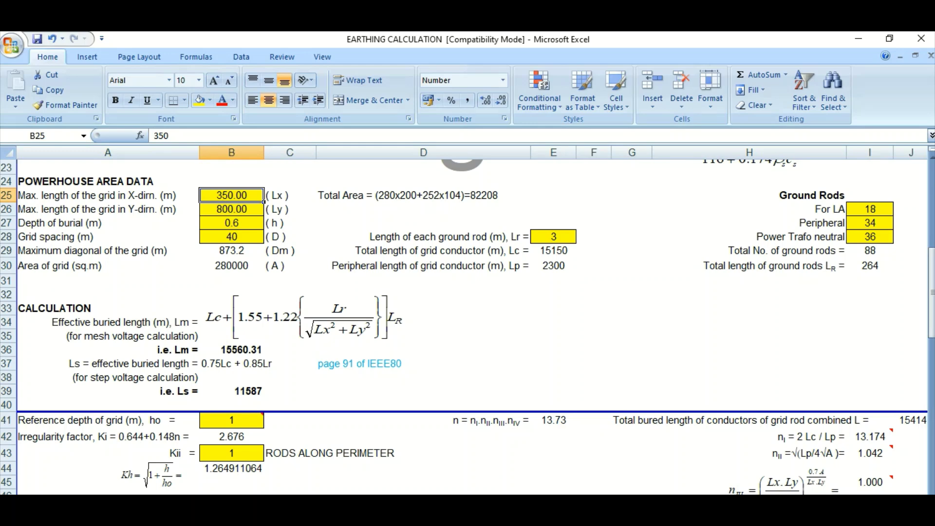
pyautogui.click(232, 210)
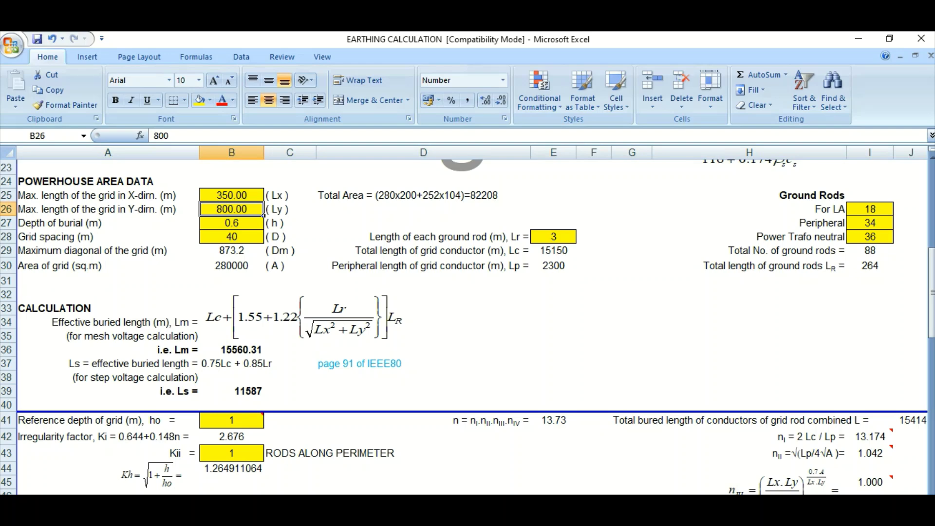
pyautogui.click(232, 223)
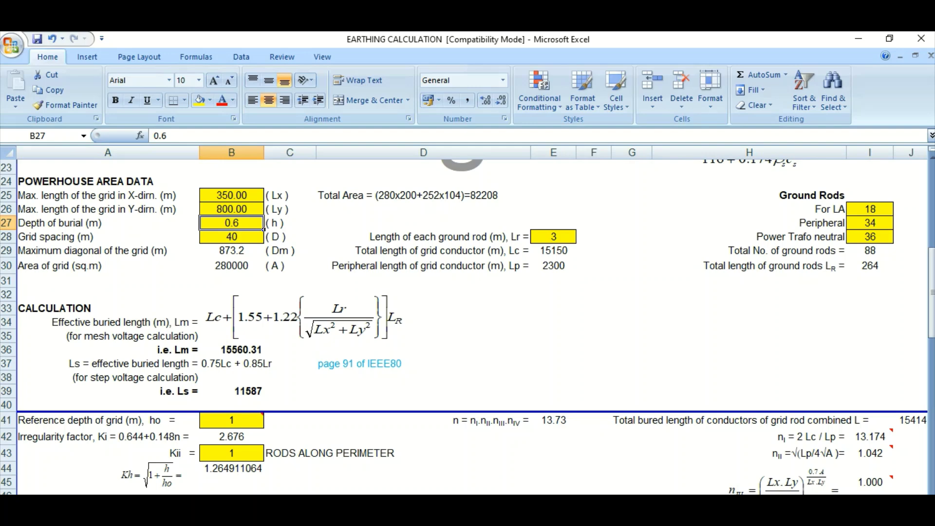
pyautogui.click(232, 237)
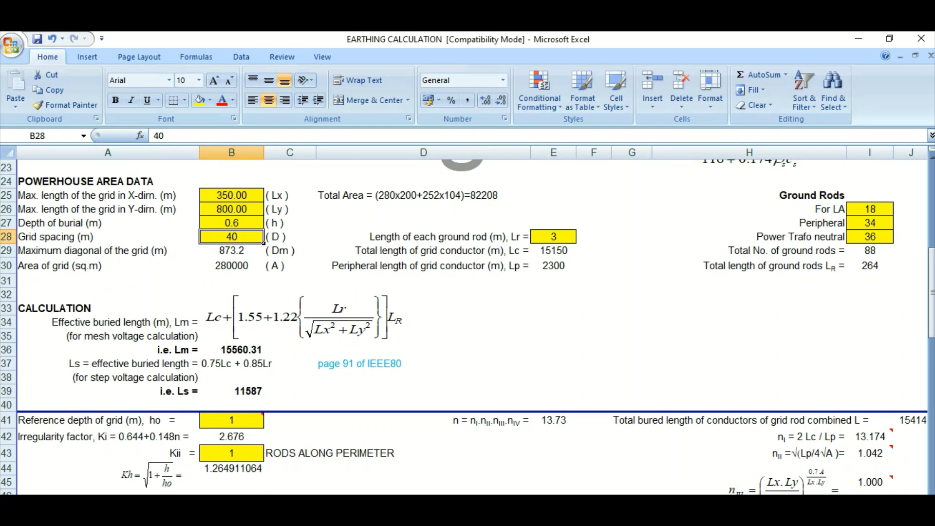
# Recheck the grid dimension inputs and examine the formulas for the grid's maximum diagonal and area in B29:B30.
pyautogui.press('Up')
pyautogui.press('Up')
pyautogui.press('Up')
pyautogui.press('Down')
pyautogui.press('Down')
pyautogui.press('Down')
pyautogui.press('Down')
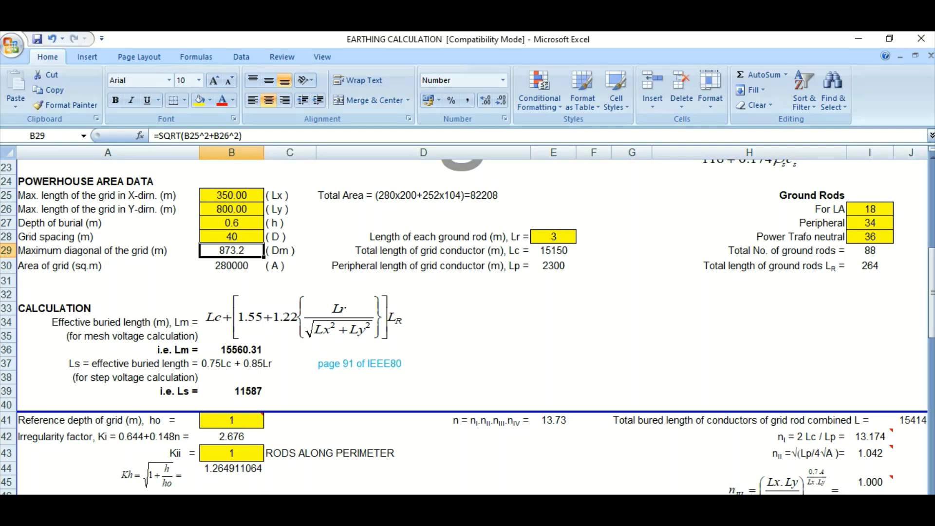
pyautogui.press('Down')
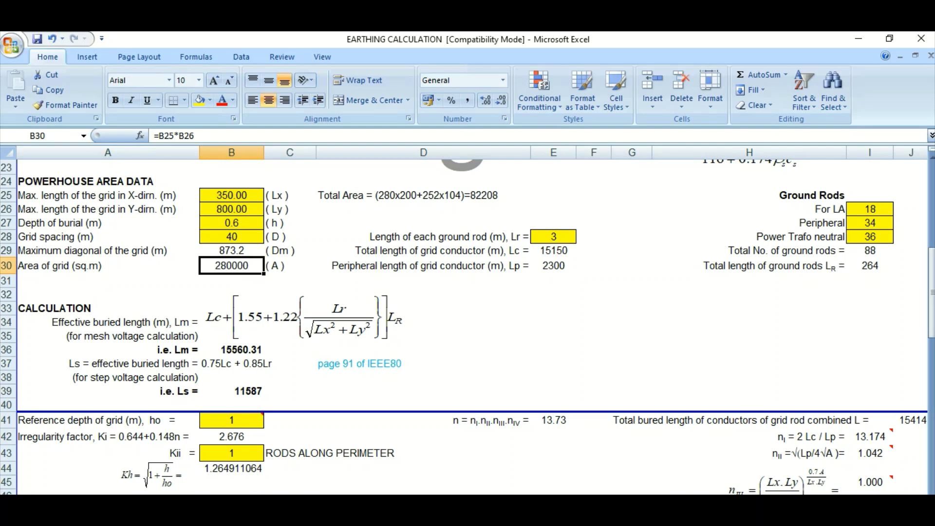
# Examine the total area note, the length of each ground rod, and the total and peripheral grid conductor length formulas.
pyautogui.click(423, 195)
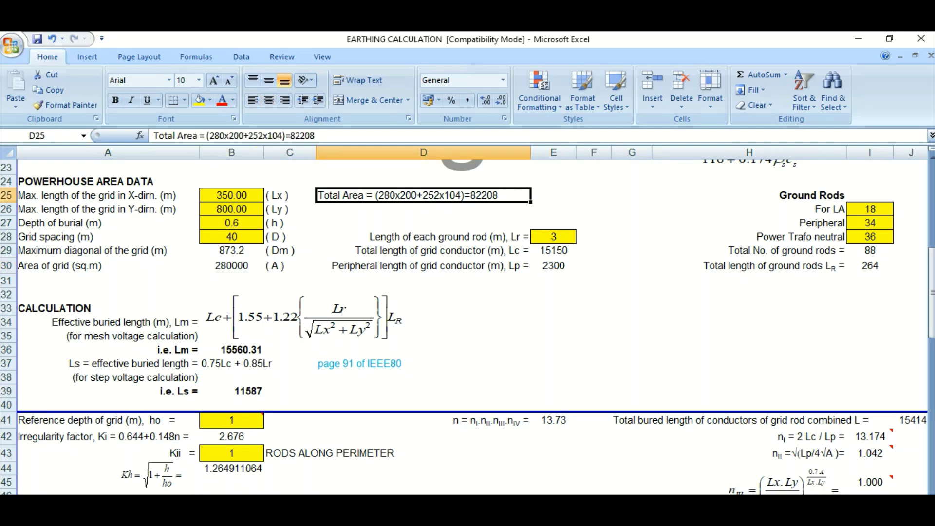
pyautogui.click(423, 223)
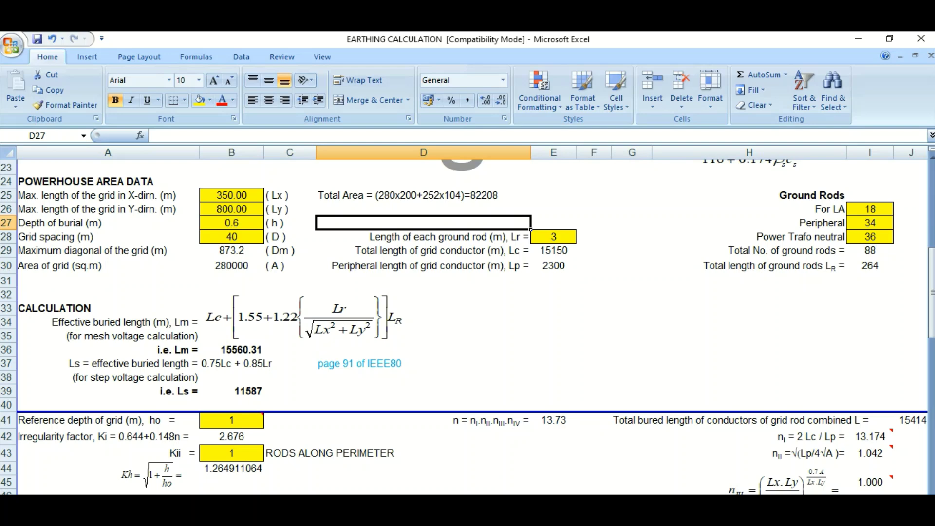
pyautogui.click(553, 237)
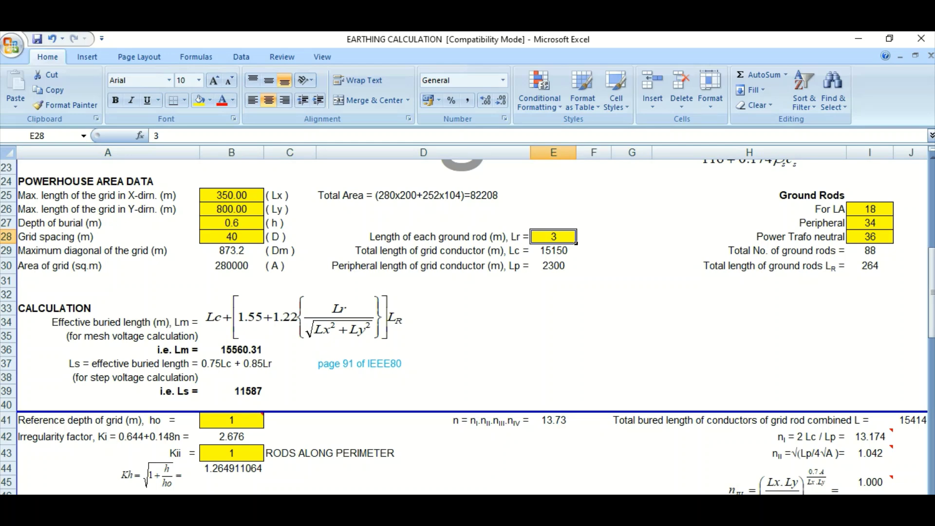
pyautogui.click(553, 251)
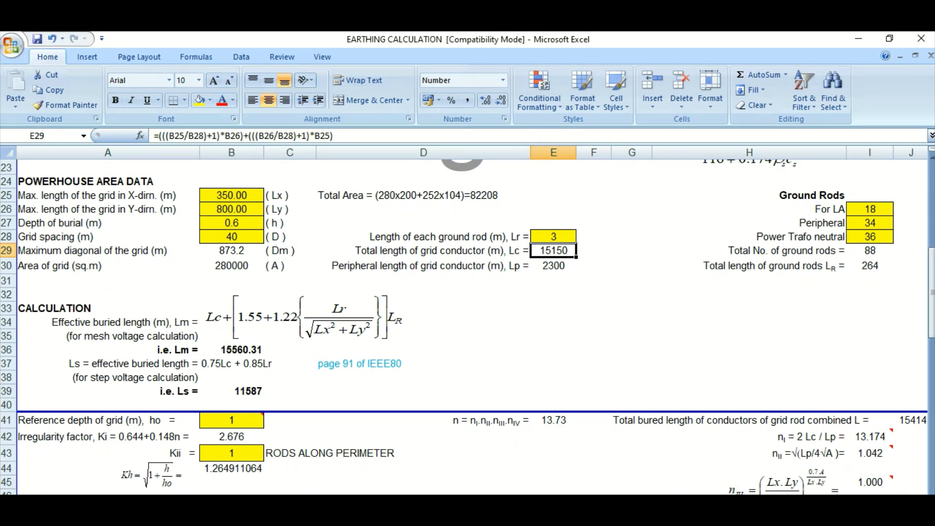
pyautogui.click(553, 266)
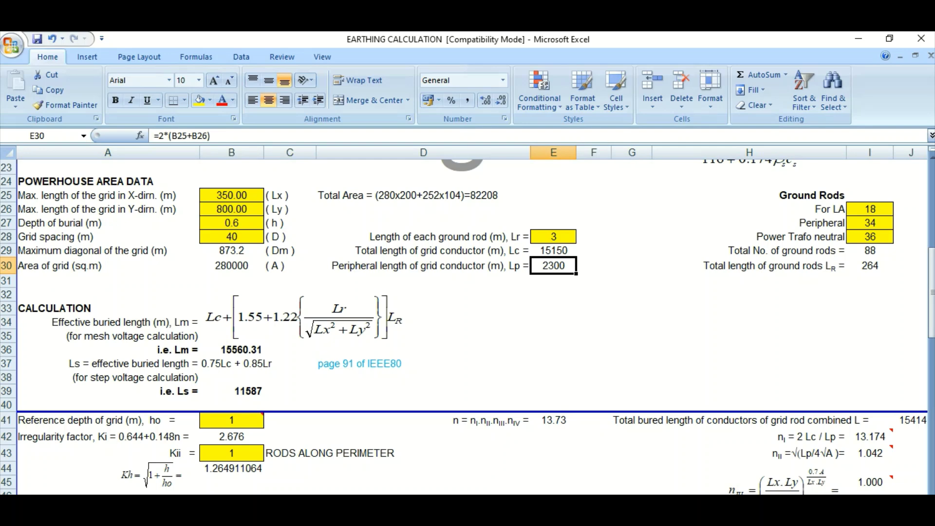
# Examine the ground rod quantities for LA, peripheral and power trafo neutral, and the formula for their total number.
pyautogui.click(870, 210)
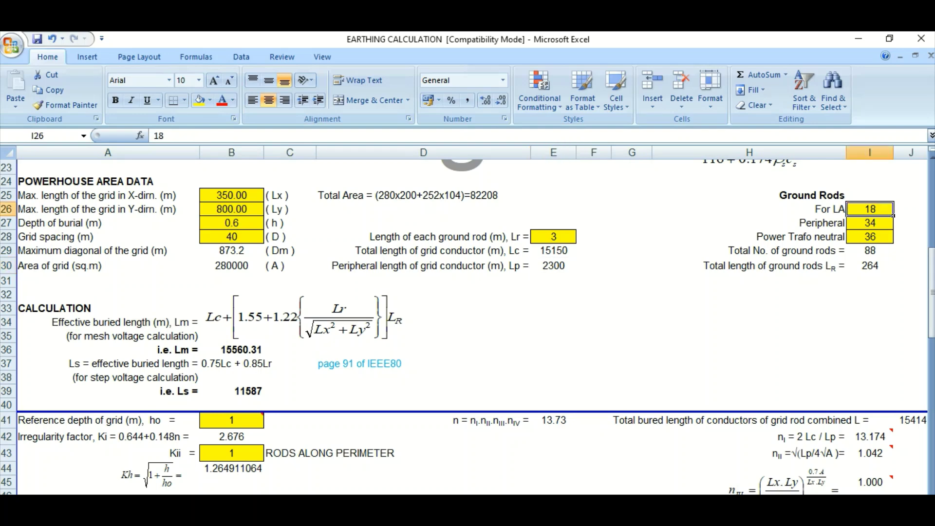
pyautogui.click(870, 196)
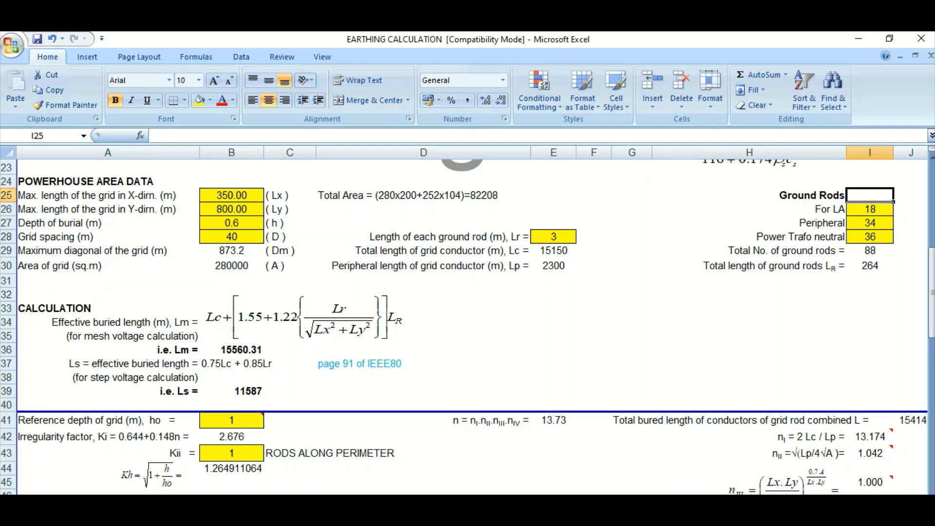
pyautogui.click(869, 210)
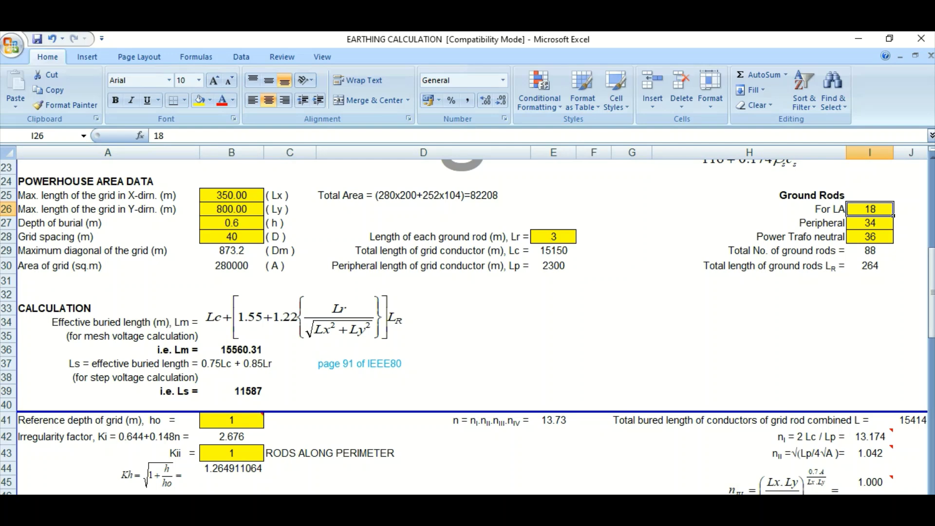
pyautogui.click(870, 223)
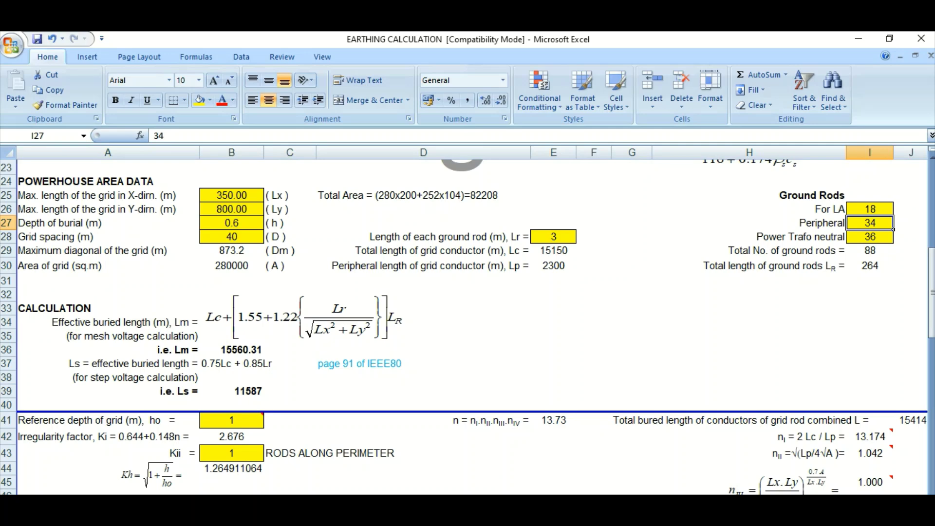
pyautogui.click(870, 209)
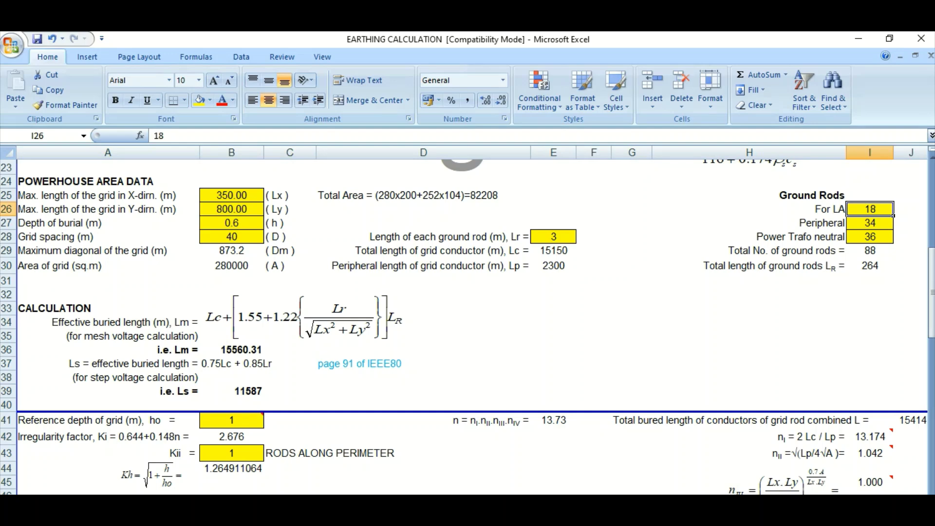
pyautogui.click(870, 224)
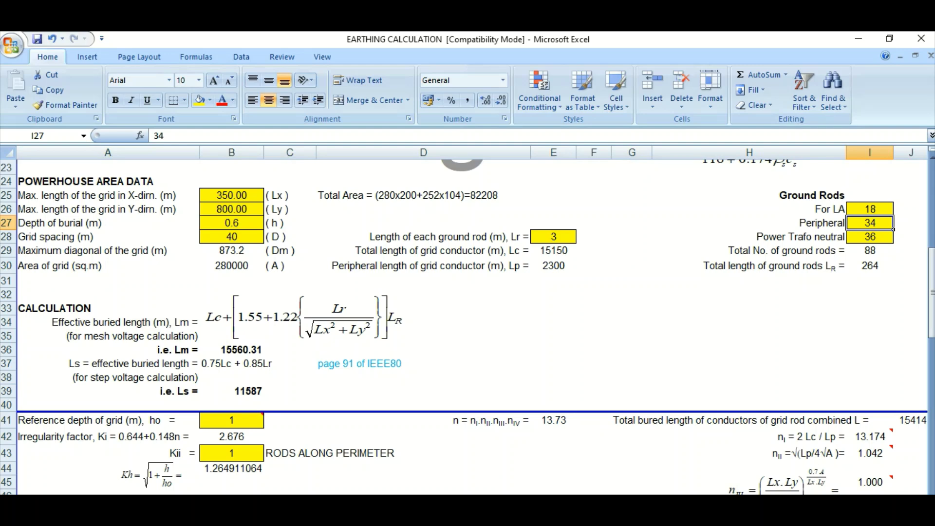
pyautogui.click(869, 237)
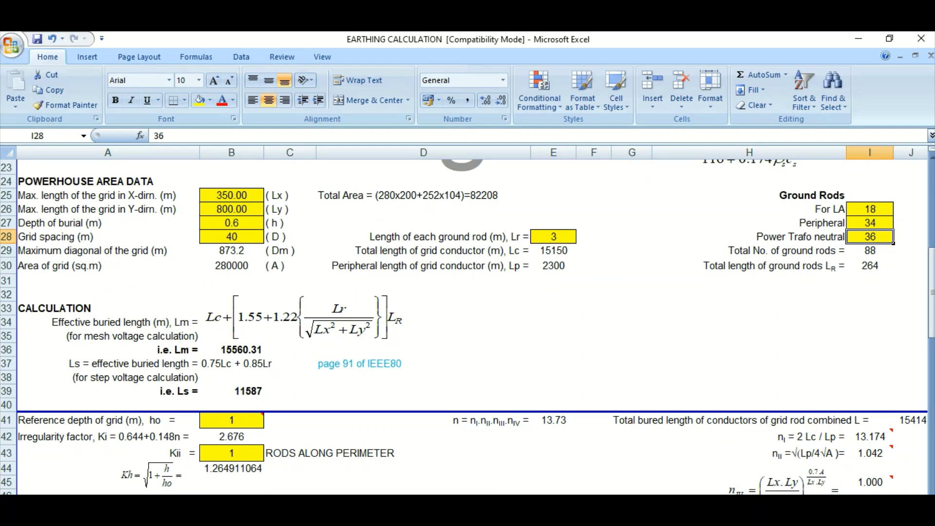
pyautogui.press('Up')
pyautogui.press('Up')
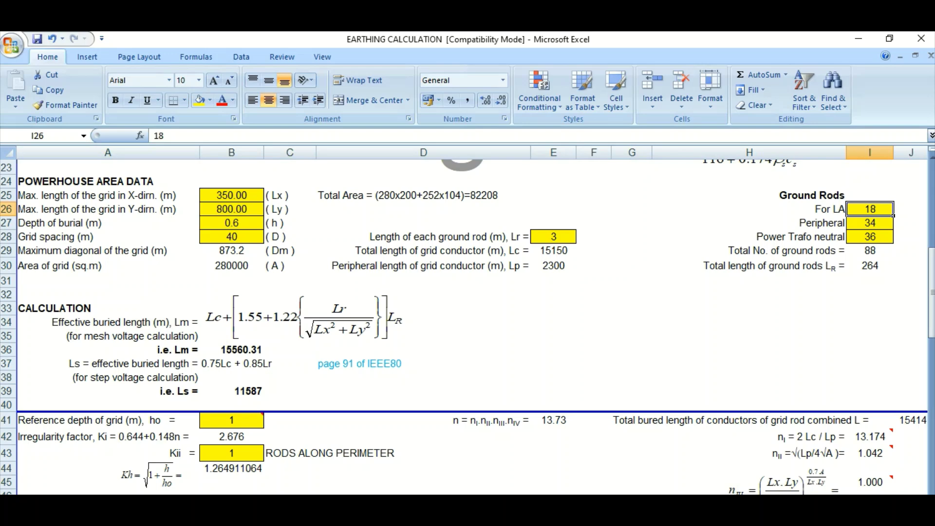
pyautogui.press('Down')
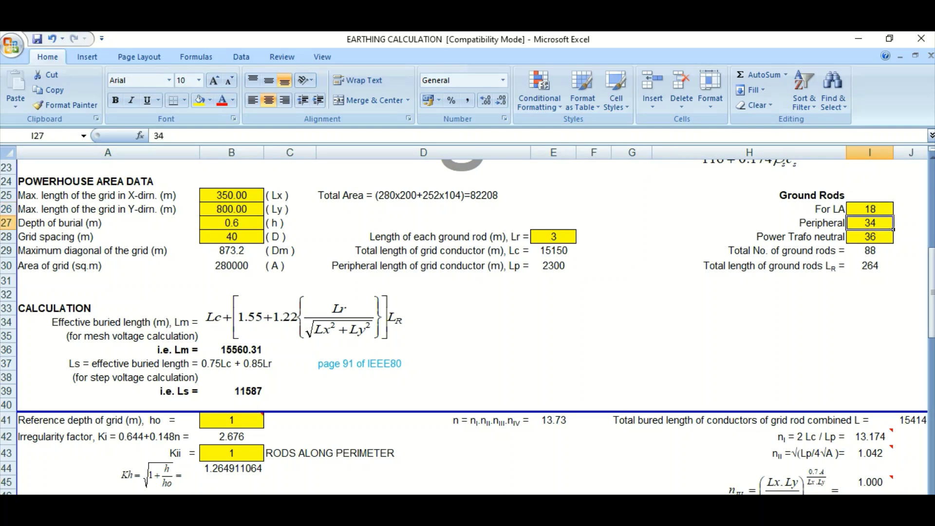
pyautogui.press('Down')
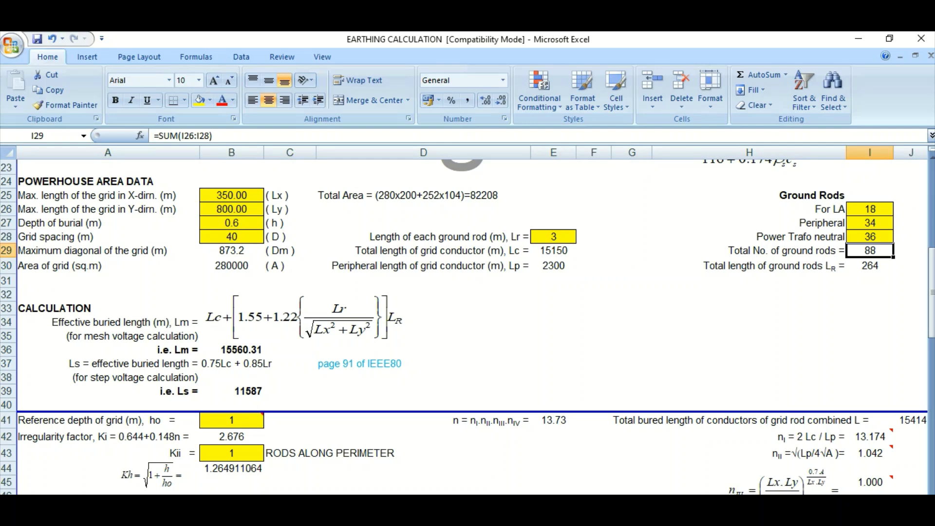
# Inspect how the total length of ground rods in I30 derives from the rod count, comparing it with the ground rod and conductor length cells.
pyautogui.click(870, 266)
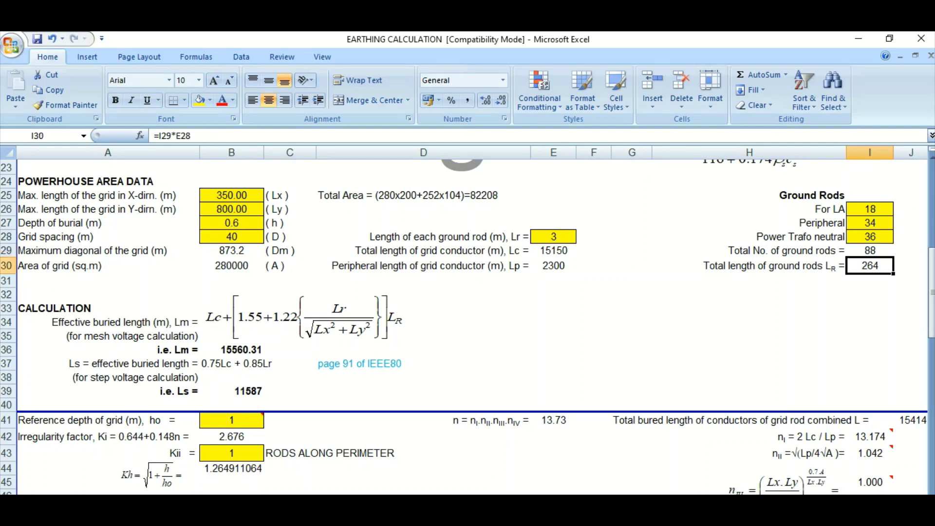
pyautogui.click(870, 251)
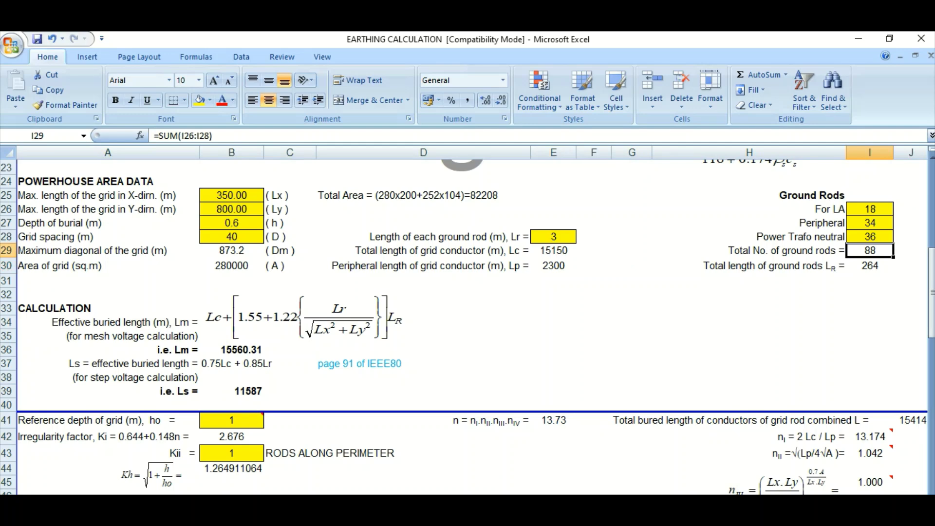
pyautogui.click(749, 251)
pyautogui.press('Left')
pyautogui.press('Left')
pyautogui.press('Left')
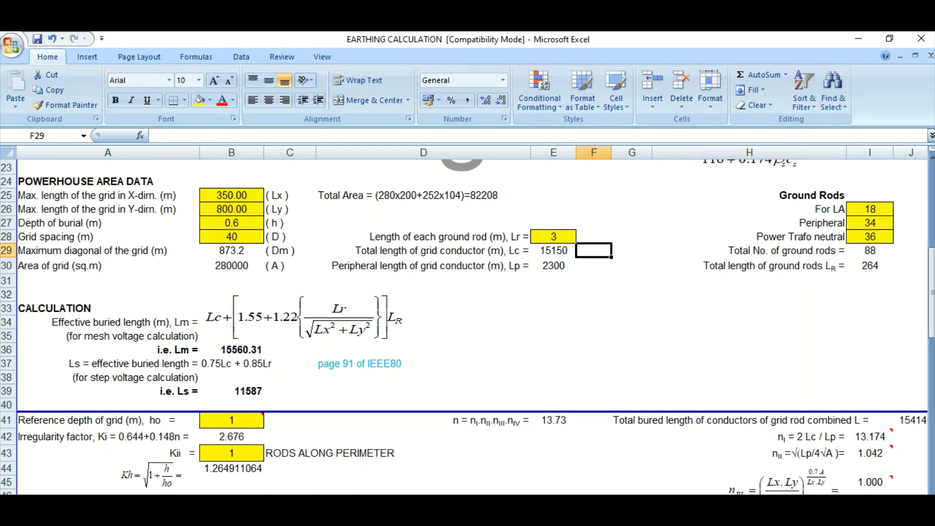
pyautogui.press('Up')
pyautogui.press('Down')
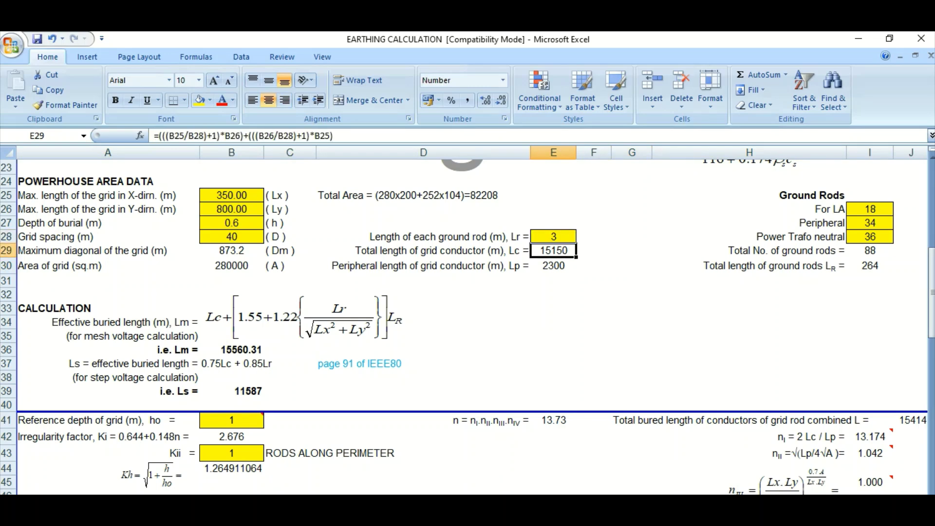
pyautogui.press('Right')
pyautogui.press('Right')
pyautogui.press('Right')
pyautogui.press('Right')
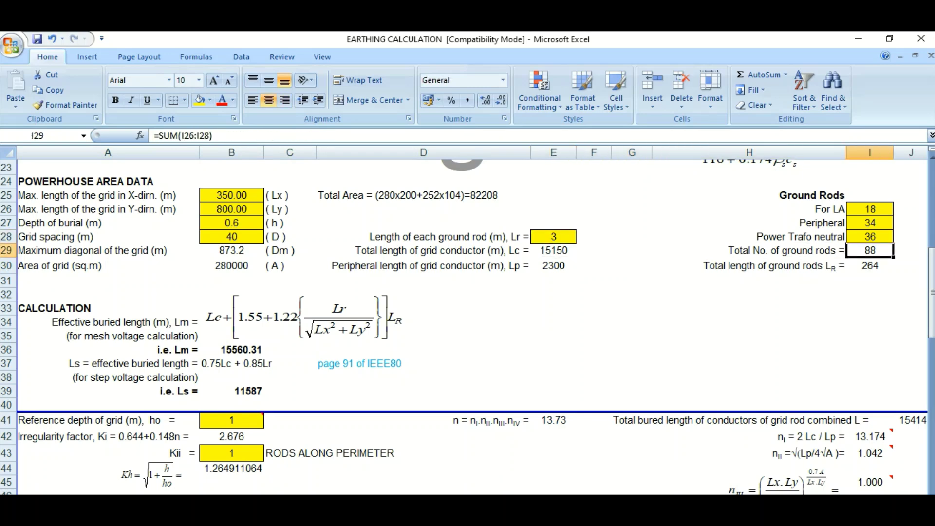
pyautogui.press('Down')
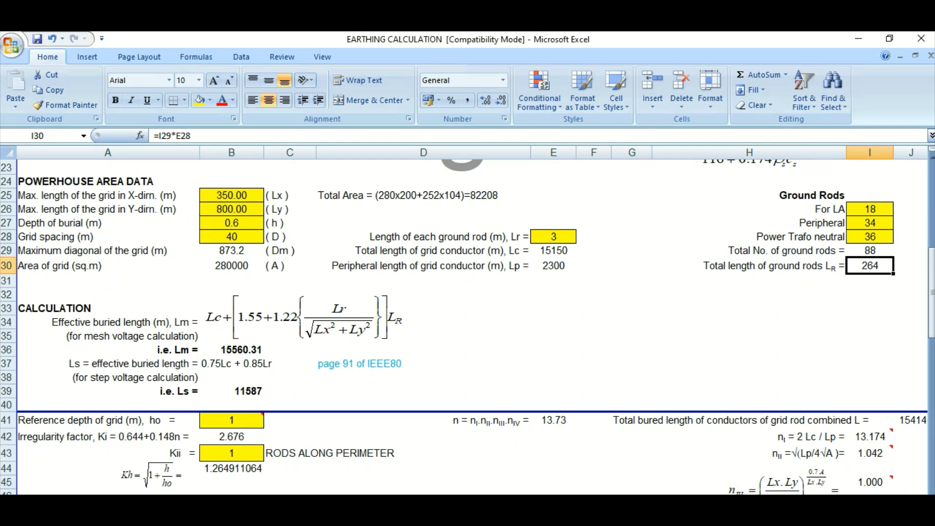
# Examine the effective buried length Lm equation for mesh voltage together with its conductor length Lc and ground rod length LR terms.
pyautogui.click(553, 251)
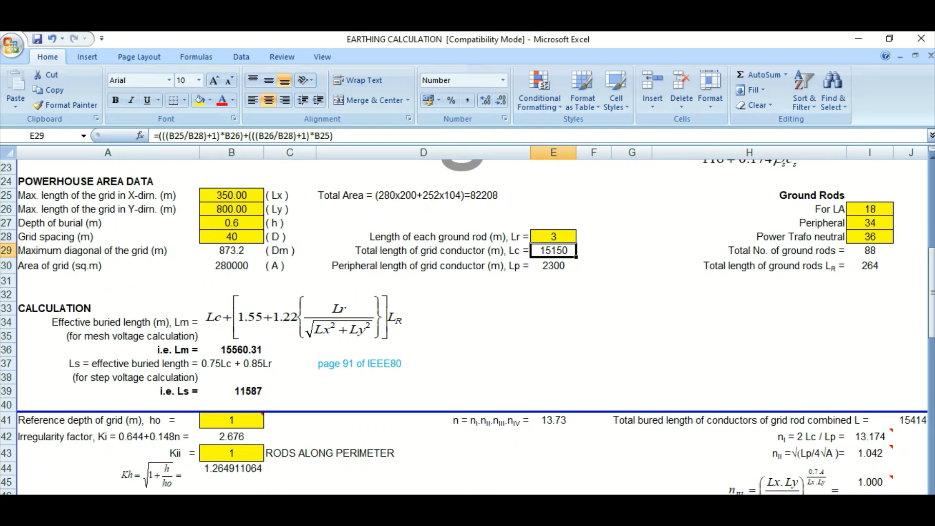
pyautogui.click(749, 266)
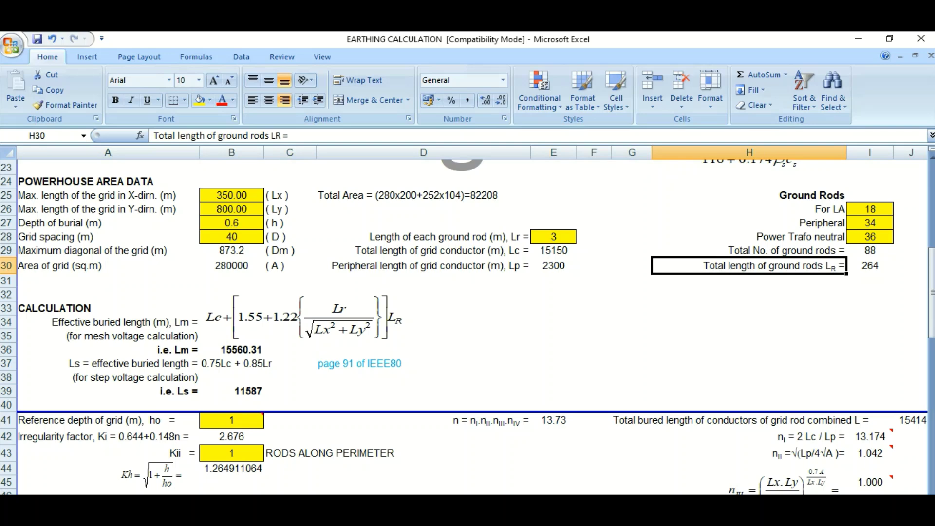
pyautogui.click(108, 321)
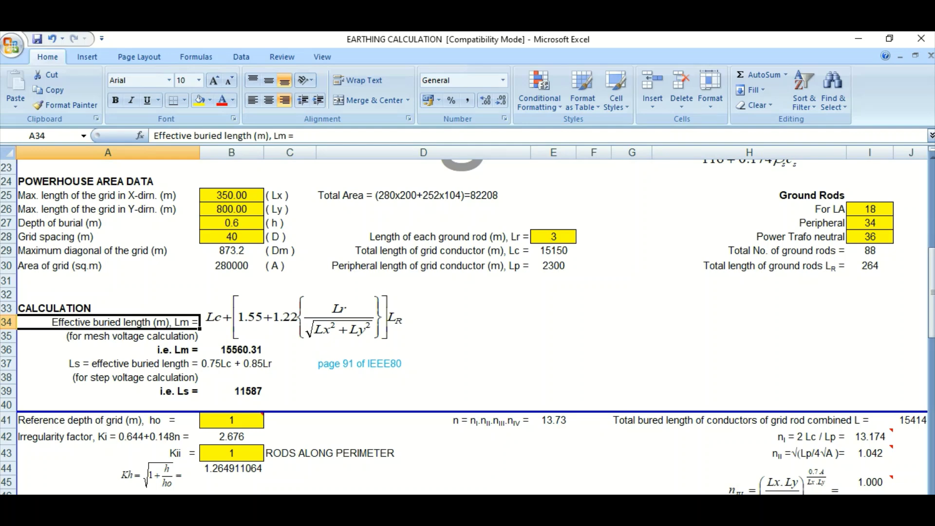
pyautogui.click(304, 318)
pyautogui.click(456, 322)
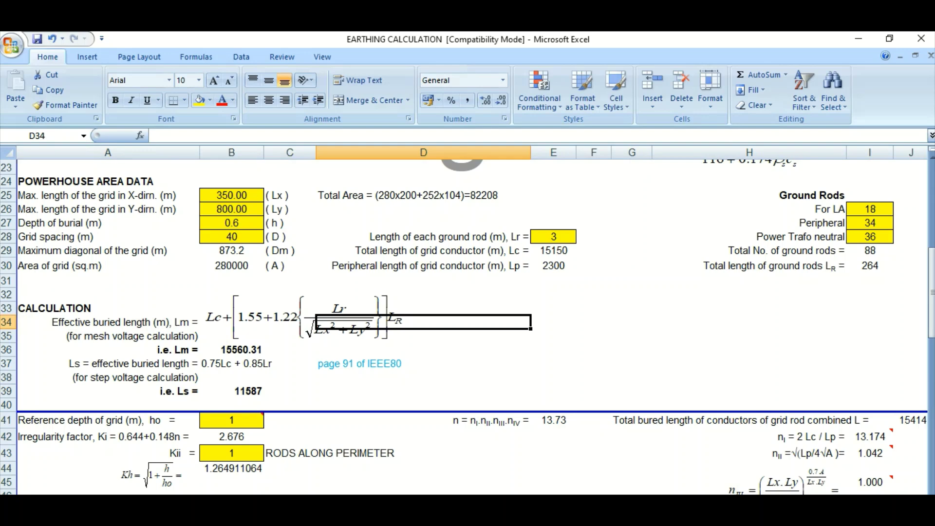
# Switch to the IEEE 80 document in Adobe Reader Touch and look up the effective buried length equations for LM.
pyautogui.click(424, 391)
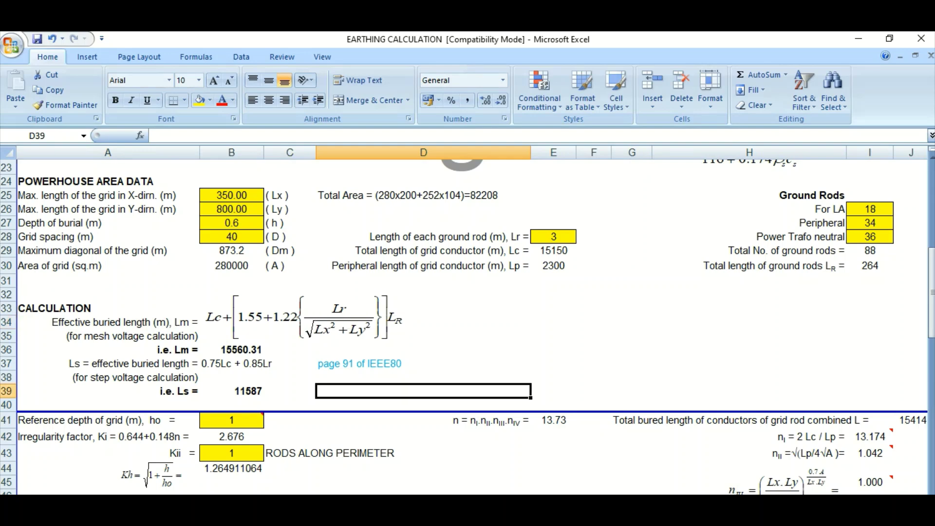
pyautogui.hotkey('alt', 'Tab')
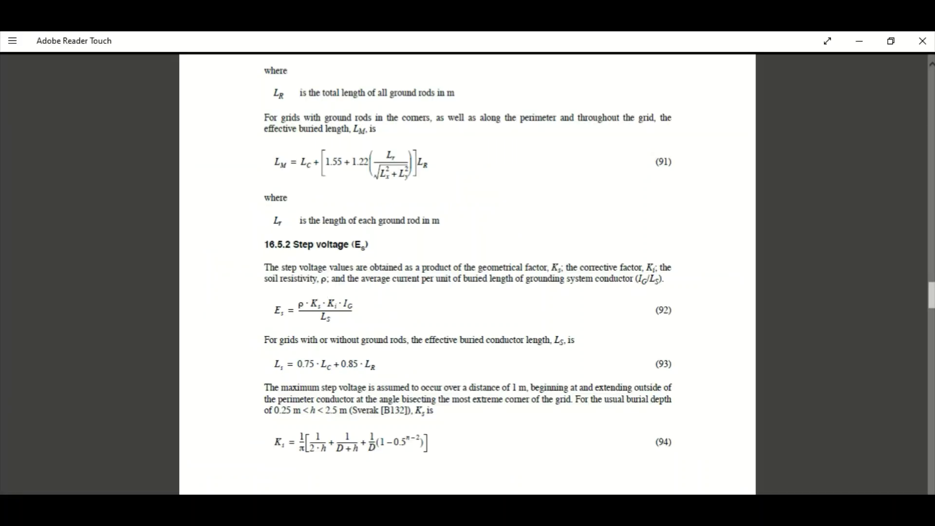
pyautogui.scroll(10, 467, 273)
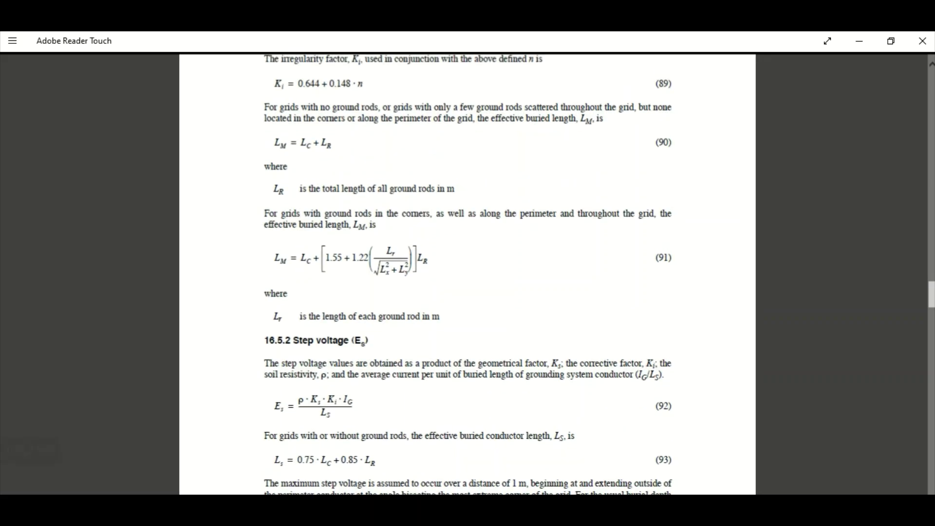
# Examine the standard's n-factor and effective buried length equations, focusing on equation (91) for LM with rods in corners and along the perimeter.
pyautogui.scroll(10, 468, 274)
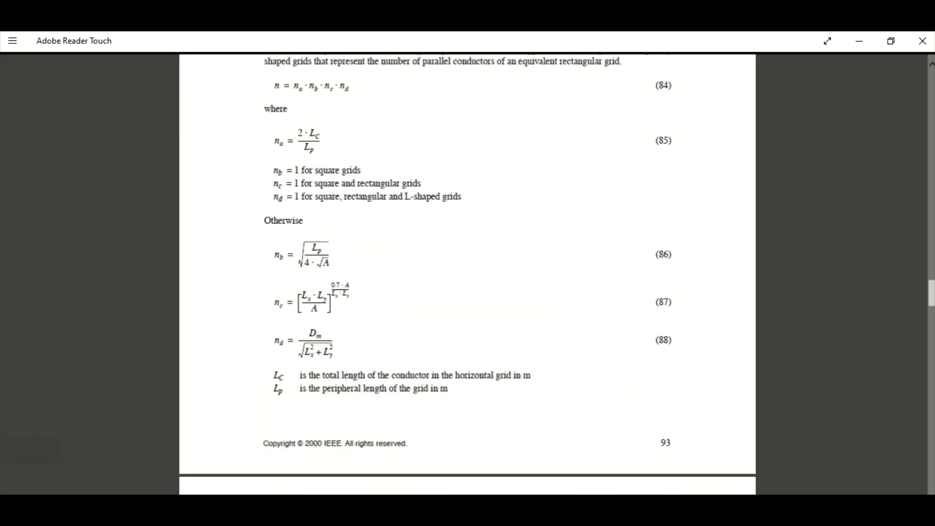
pyautogui.scroll(-12, 468, 275)
pyautogui.scroll(-7, 468, 274)
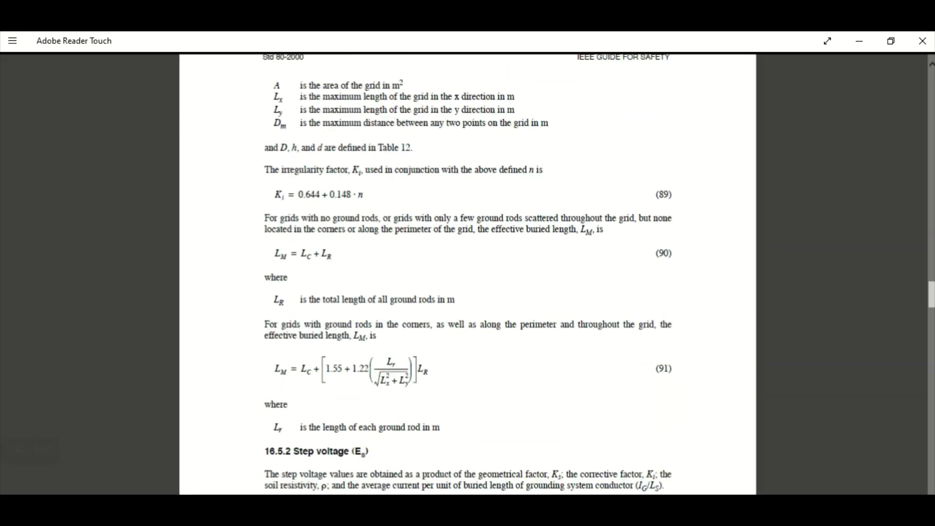
pyautogui.scroll(4, 468, 145)
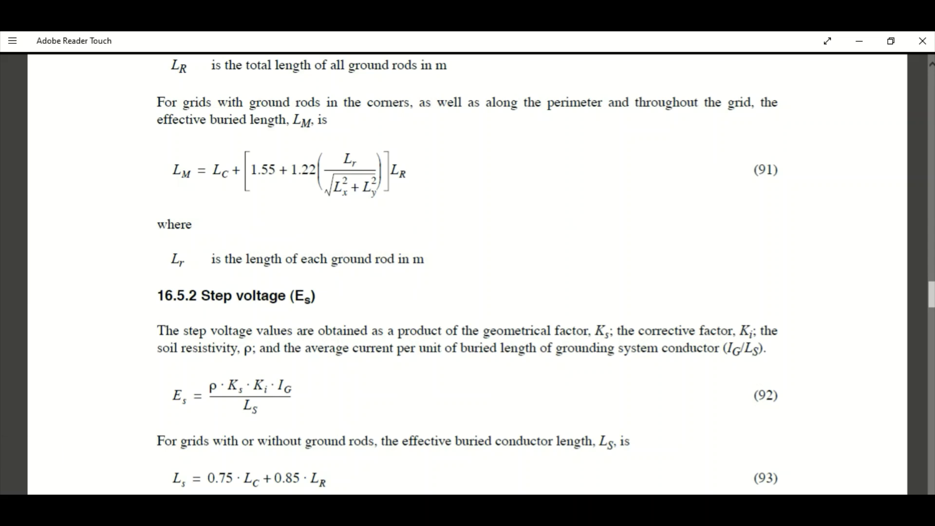
pyautogui.scroll(5, 190, 146)
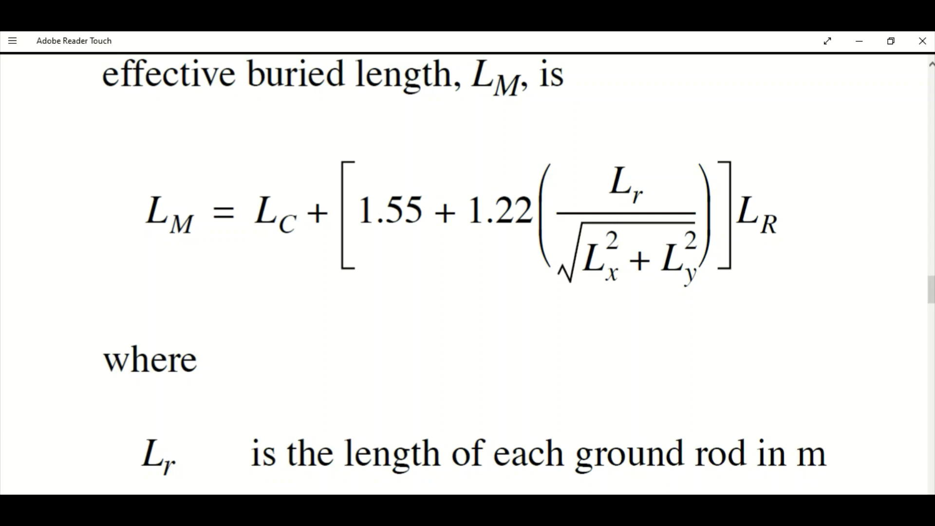
pyautogui.scroll(-5, 419, 297)
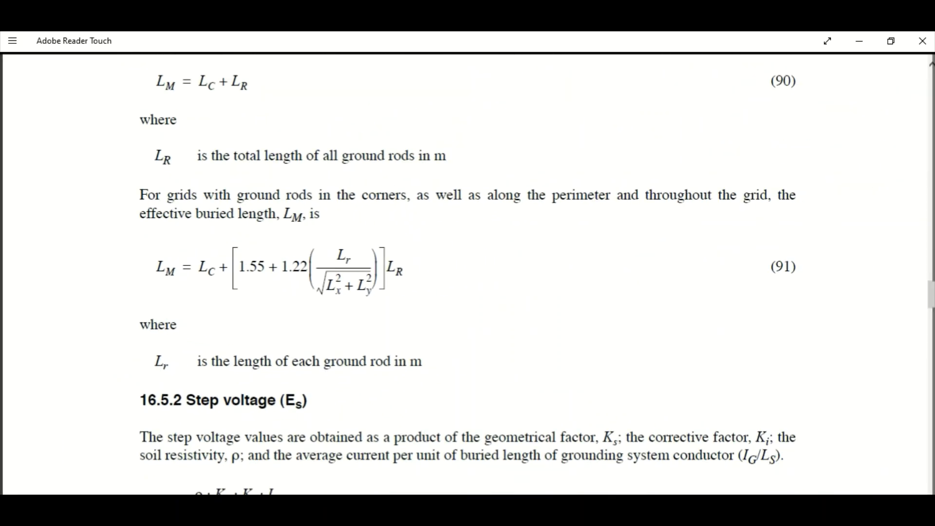
# Switch back to the EARTHING CALCULATION workbook in Excel and inspect the Lm formula in B36 and the Ls expression in B37.
pyautogui.click(421, 509)
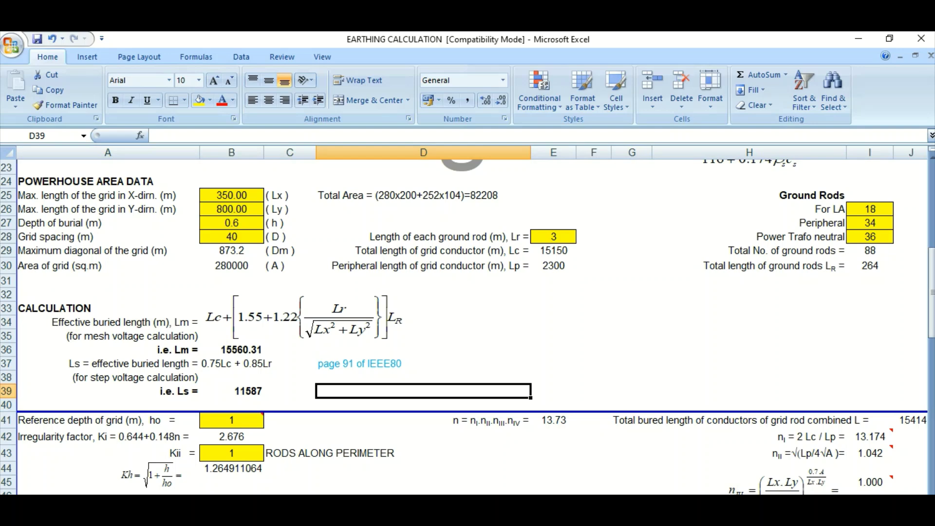
pyautogui.click(231, 350)
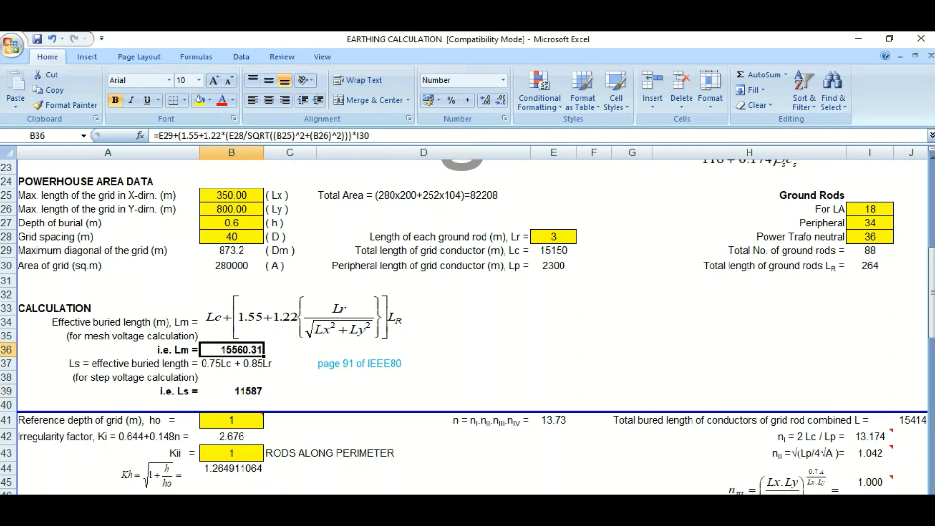
pyautogui.click(108, 349)
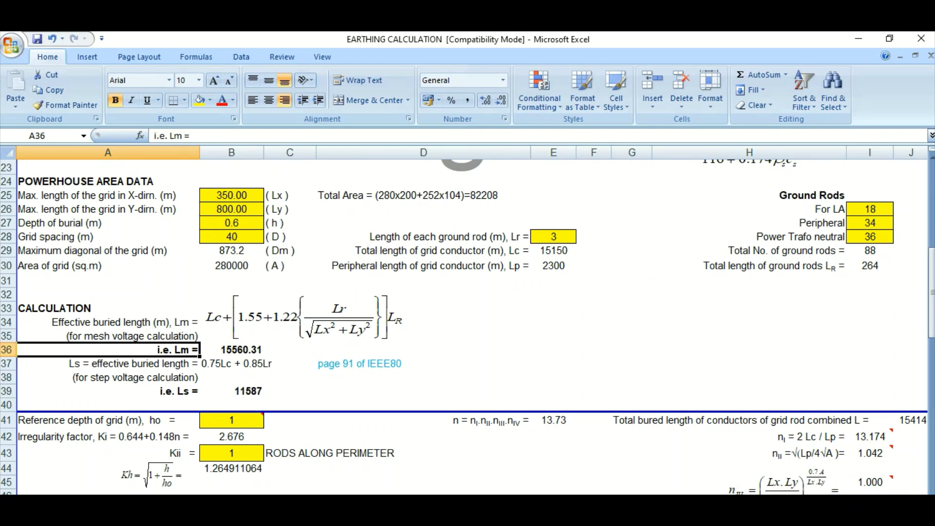
pyautogui.click(108, 364)
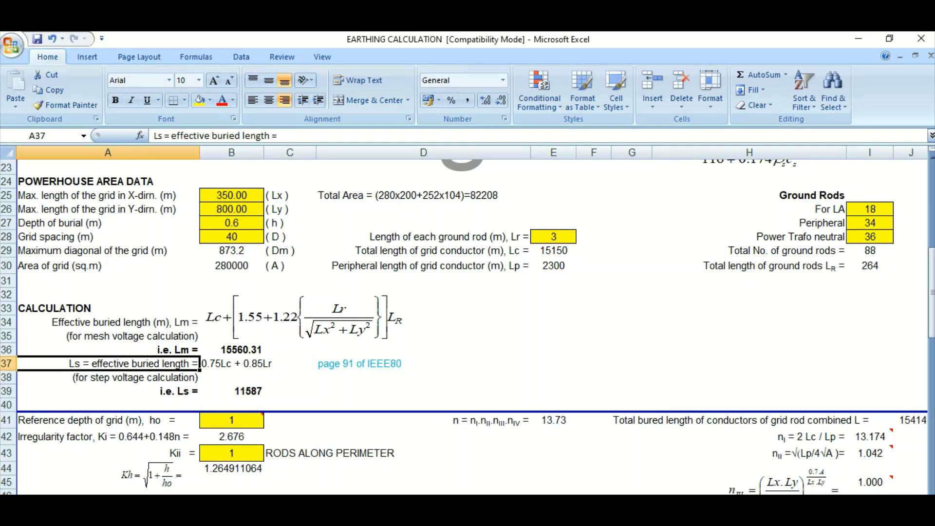
pyautogui.click(231, 364)
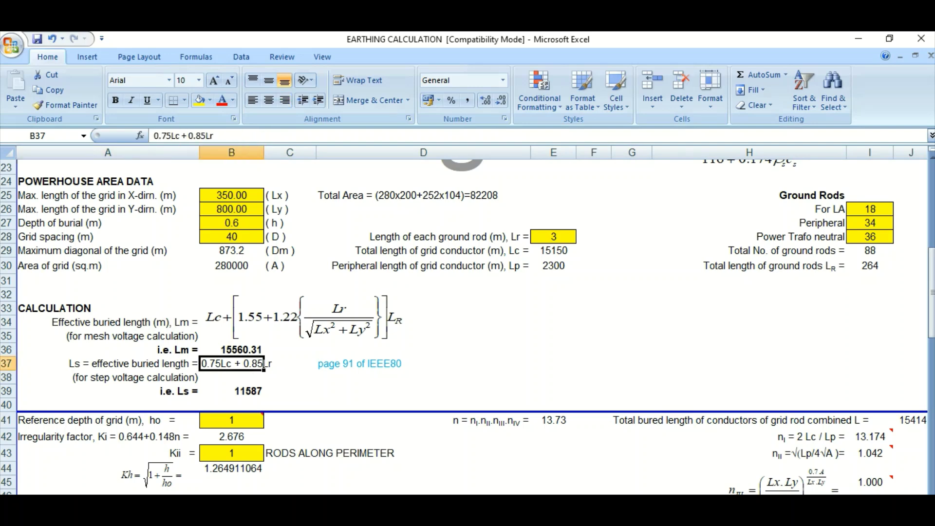
# Switch to the IEEE 80 document in Adobe Reader Touch and look up equation (93) for the effective buried conductor length Ls.
pyautogui.hotkey('alt', 'Tab')
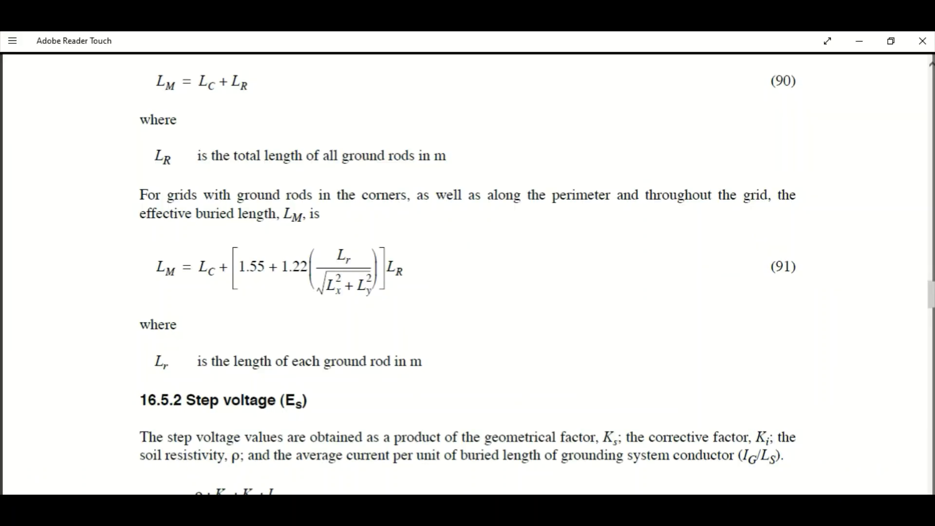
pyautogui.scroll(-5, 468, 273)
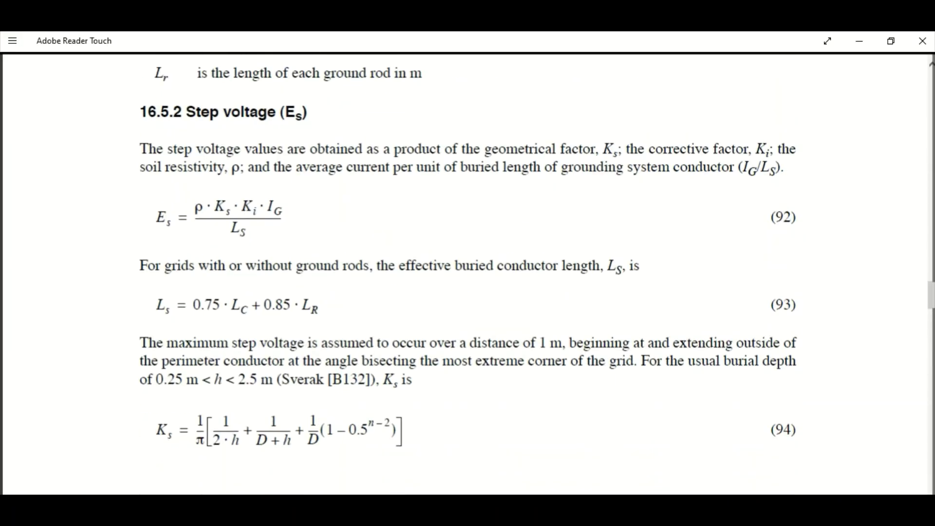
pyautogui.scroll(5, 184, 313)
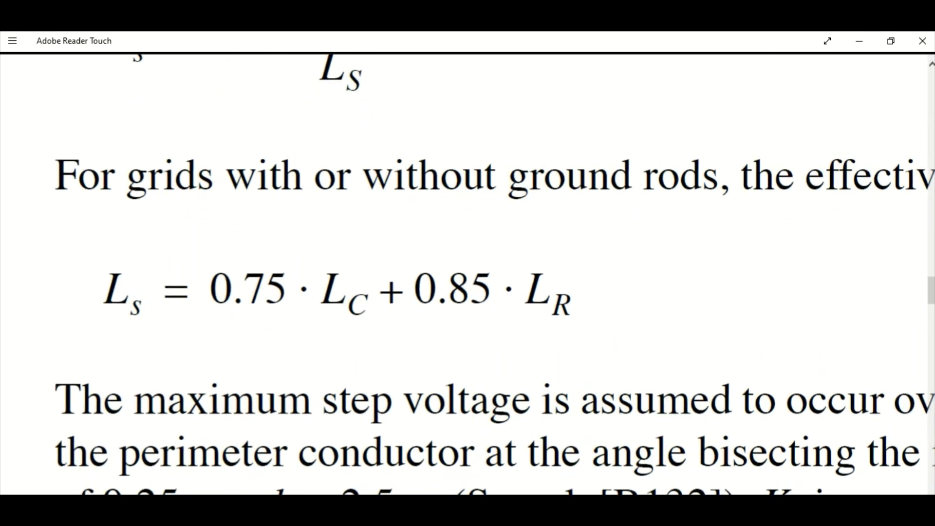
pyautogui.scroll(-5, 336, 321)
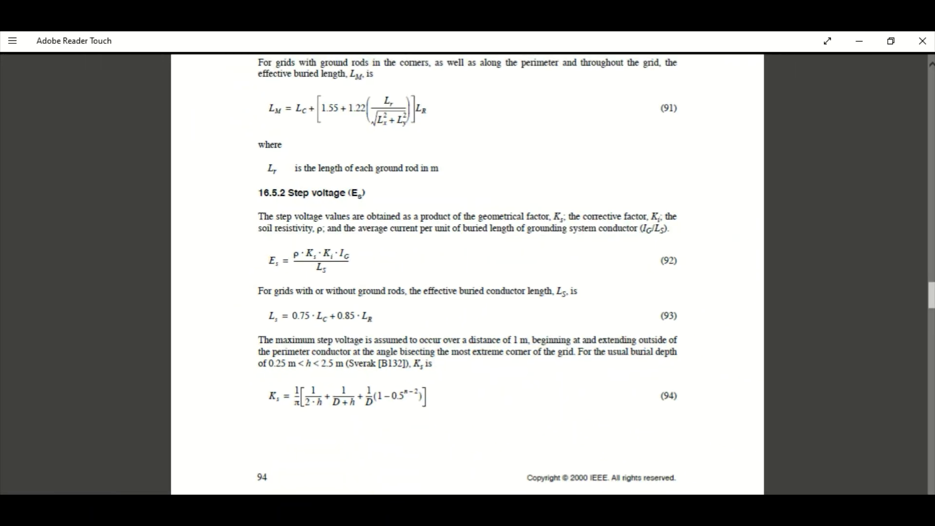
# Return to the Excel workbook and inspect the Ls formula for step voltage in B39 alongside the Lm row.
pyautogui.moveTo(421, 506)
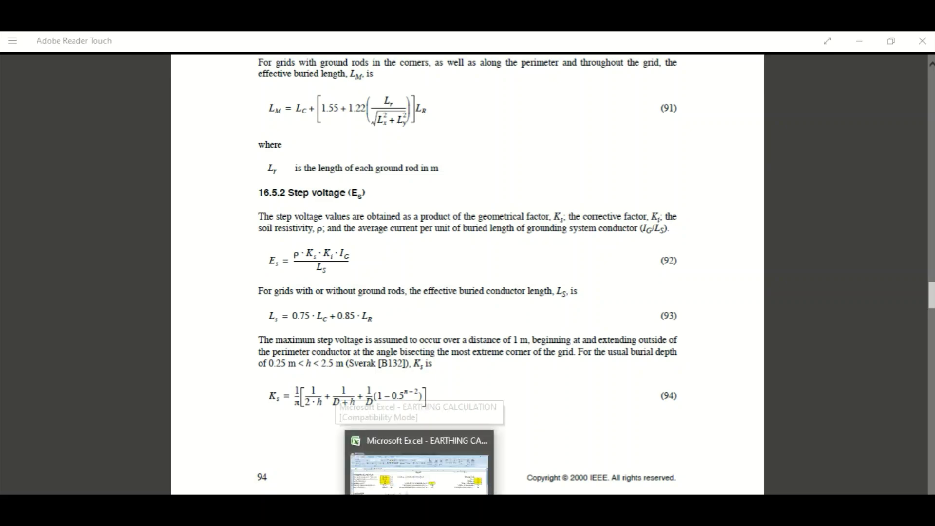
pyautogui.click(421, 465)
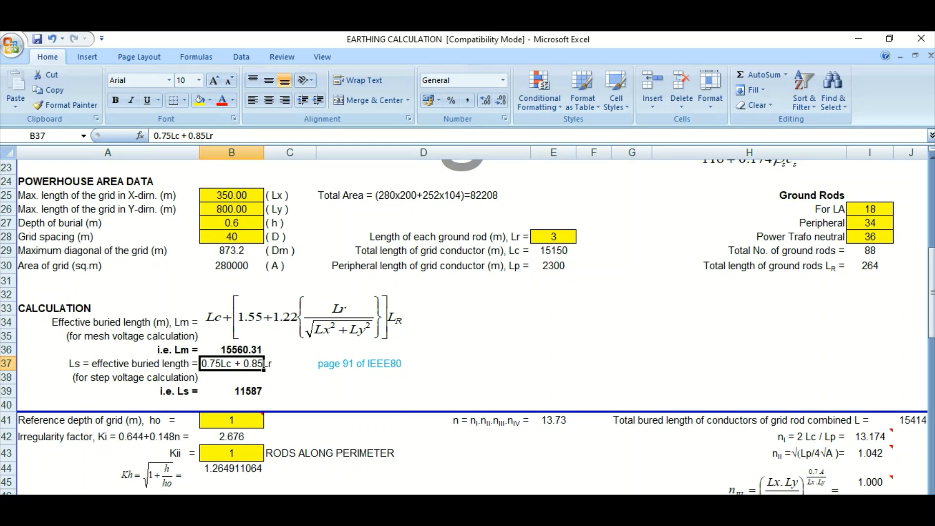
pyautogui.click(231, 391)
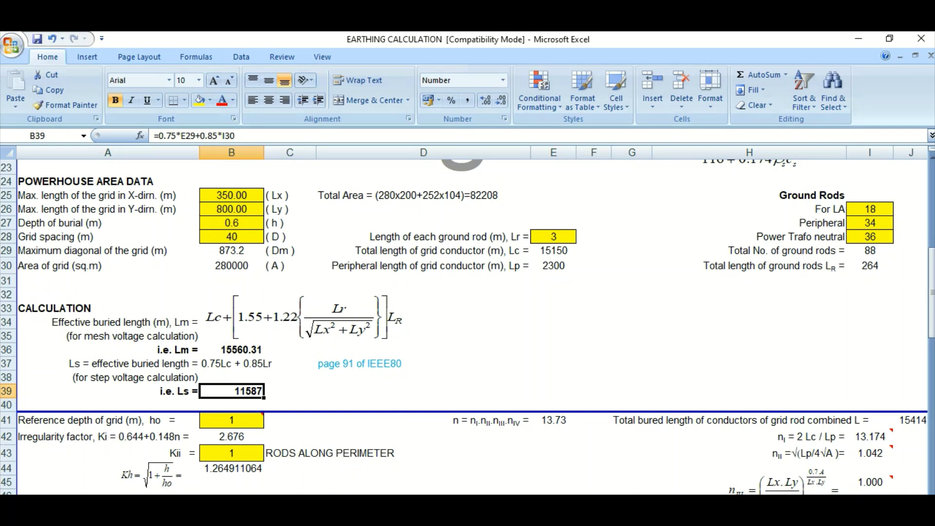
pyautogui.click(290, 377)
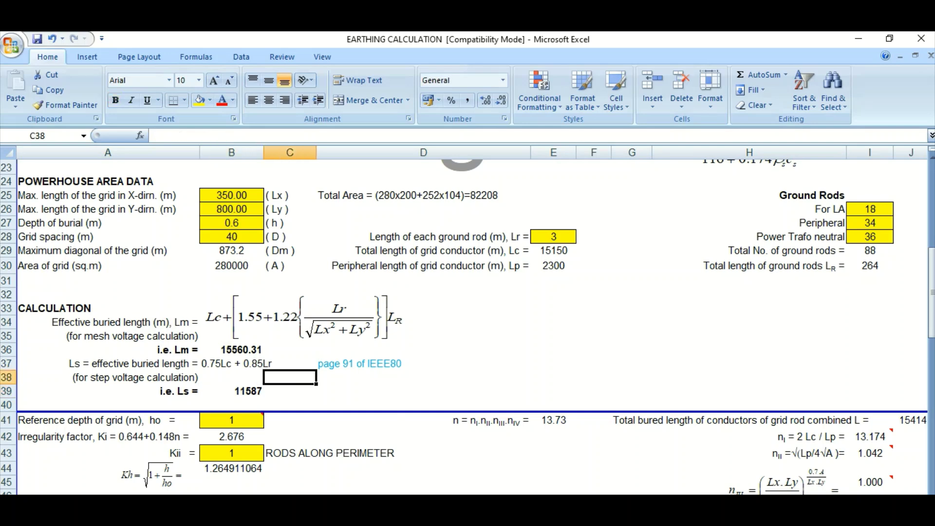
pyautogui.click(108, 350)
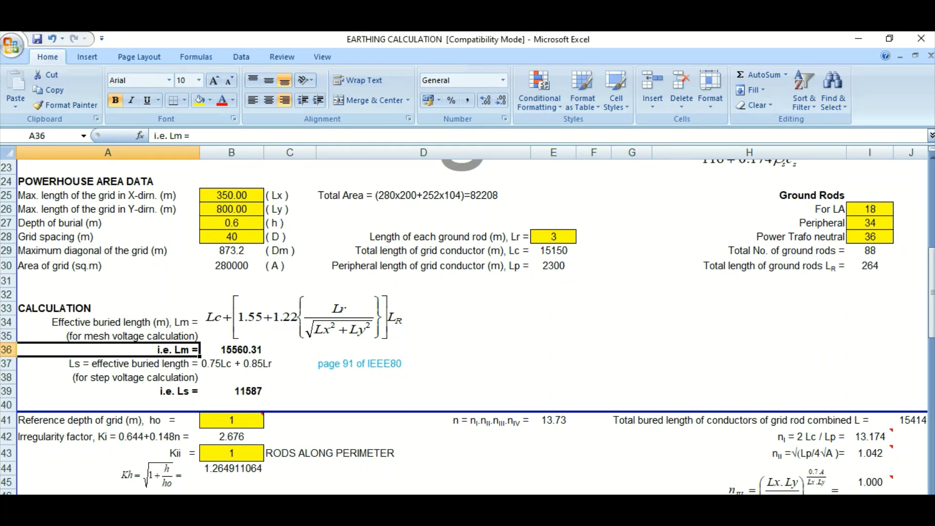
pyautogui.click(108, 391)
pyautogui.click(289, 391)
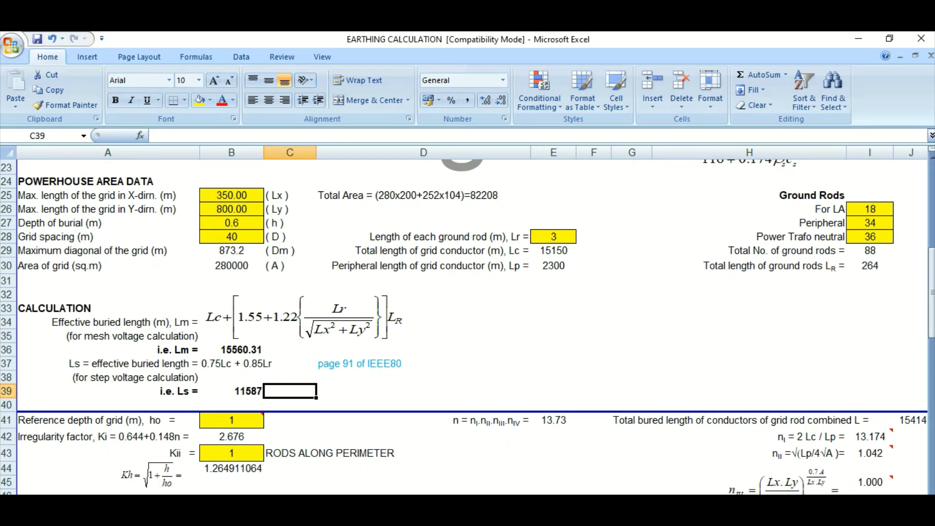
# Examine the irregularity factor Ki formula in B42, the Kii value, the Km equation and the Ks row.
pyautogui.scroll(-5, 468, 328)
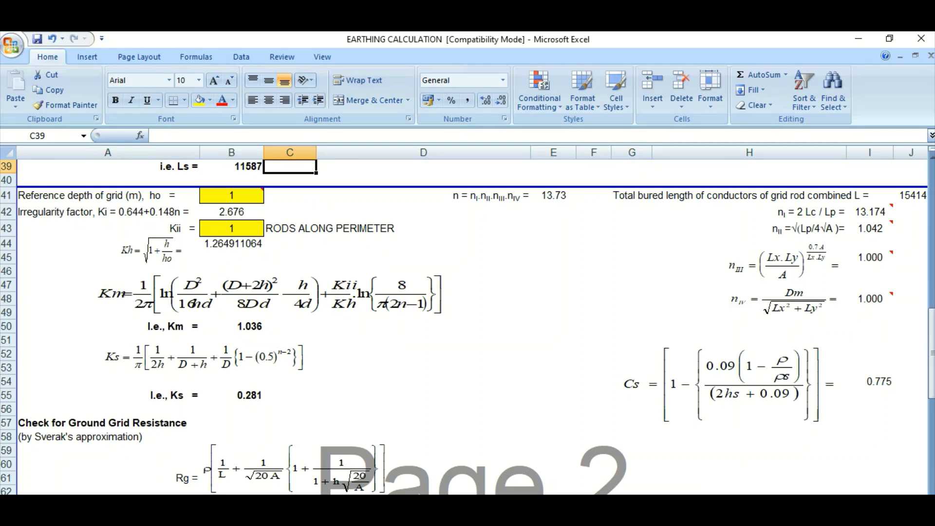
pyautogui.click(231, 212)
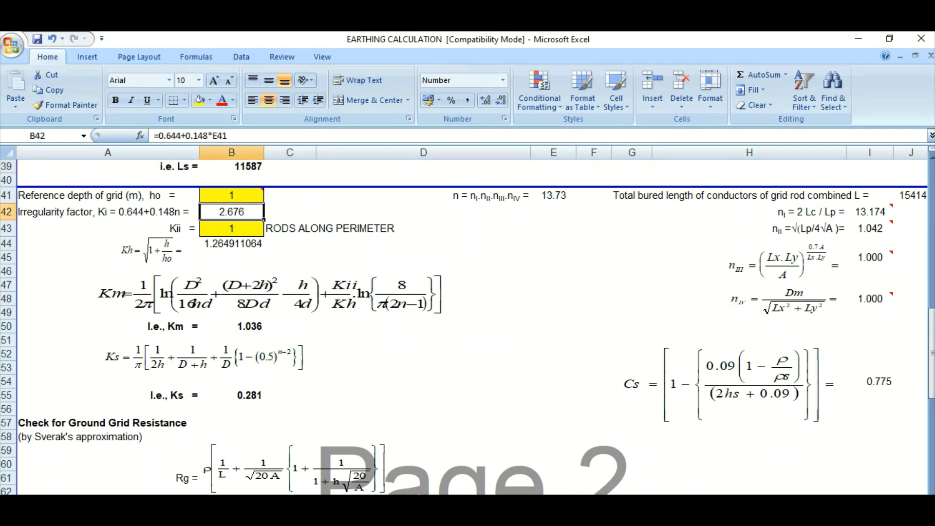
pyautogui.click(231, 228)
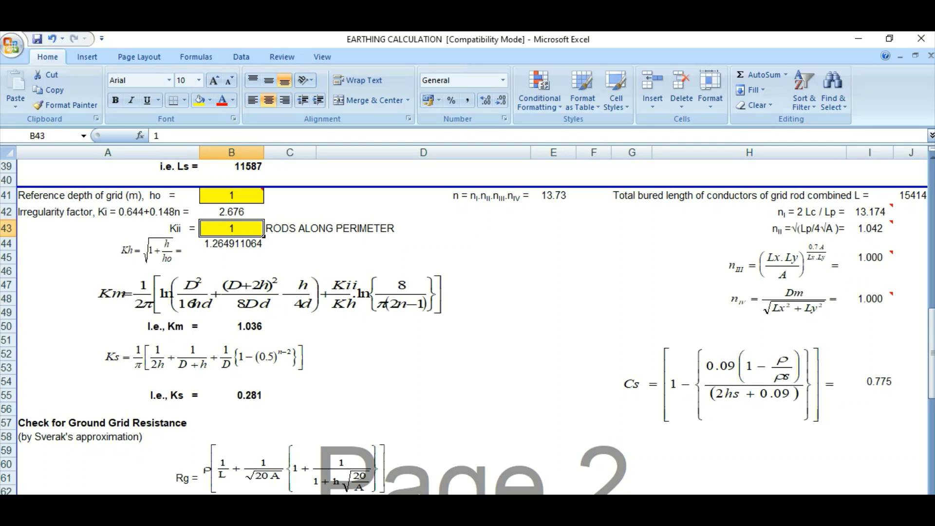
pyautogui.click(270, 295)
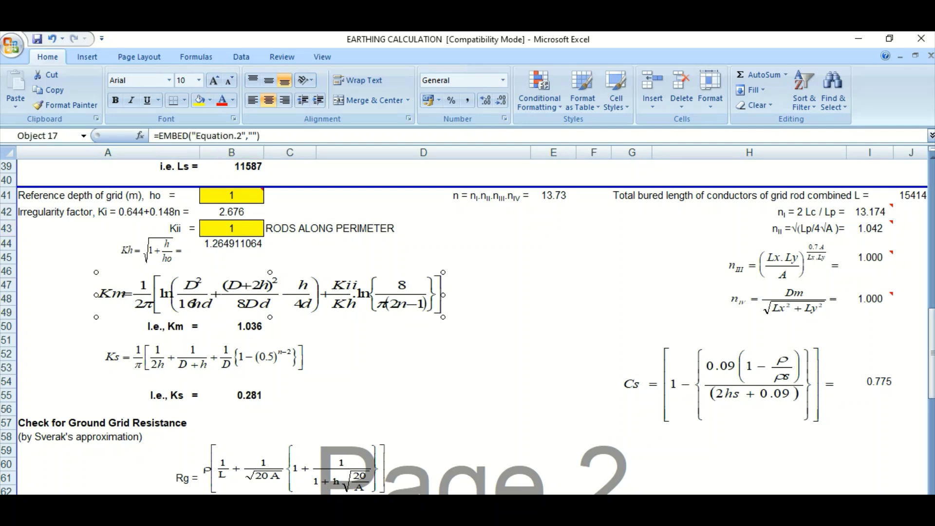
pyautogui.click(165, 395)
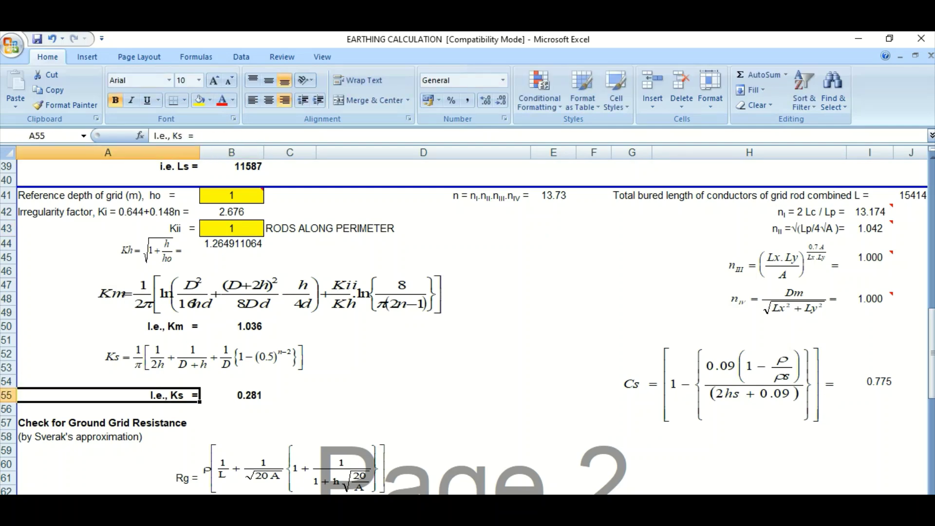
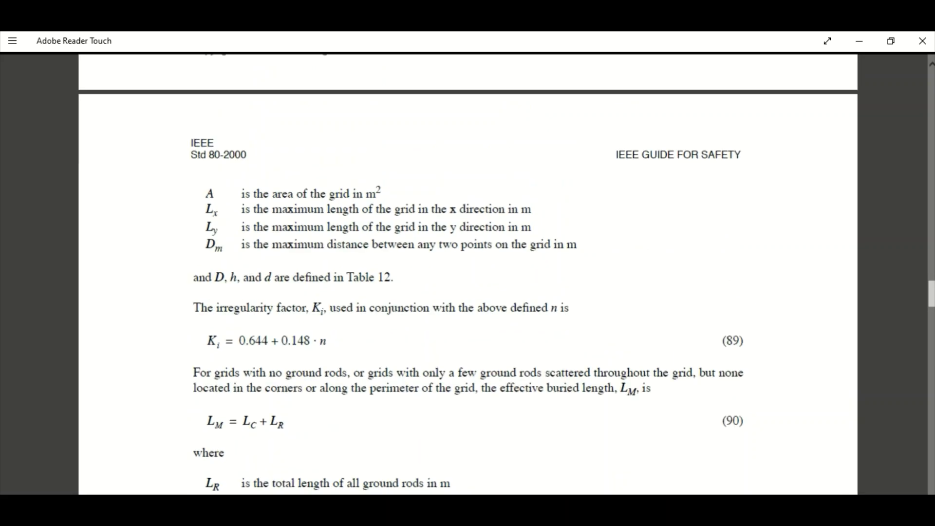
# Switch from the standard back to Excel and inspect the ground grid resistance Rg equation and its formula in C72.
pyautogui.hotkey('alt', 'Tab')
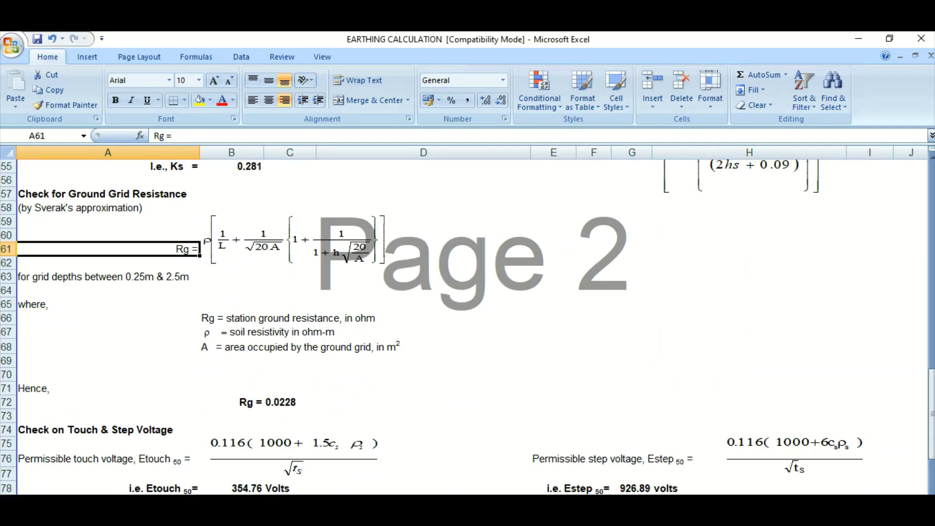
pyautogui.click(423, 263)
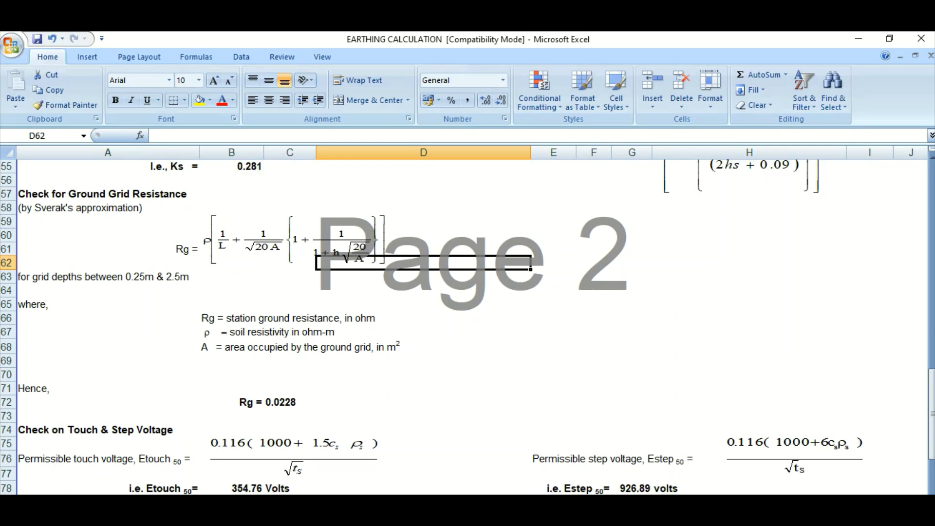
pyautogui.click(231, 402)
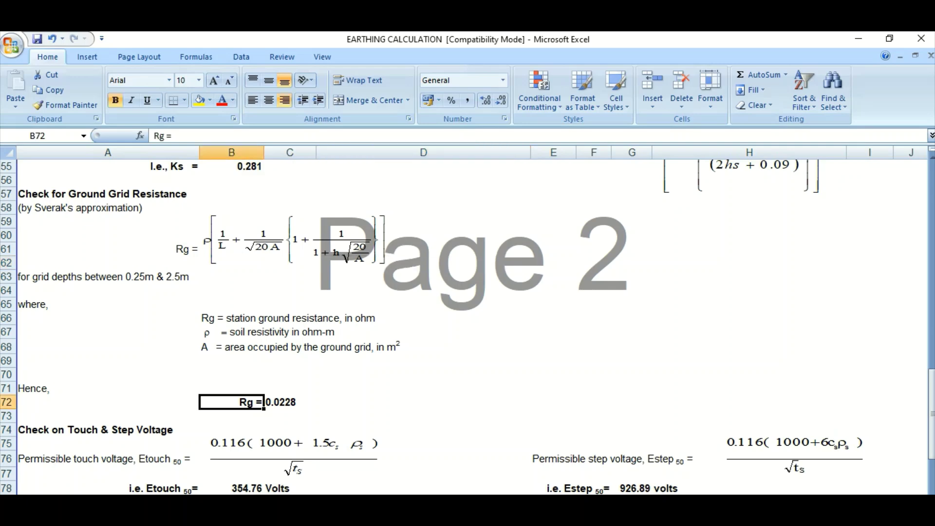
pyautogui.click(290, 402)
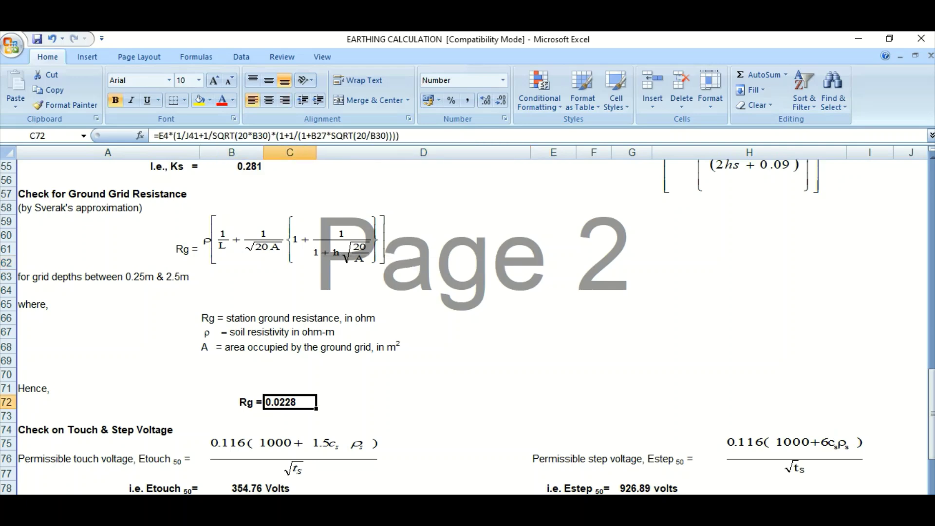
# Examine the touch and step voltage check, comparing the permissible Etouch and Estep equations with the mesh voltage and step voltage Es.
pyautogui.scroll(-3, 468, 321)
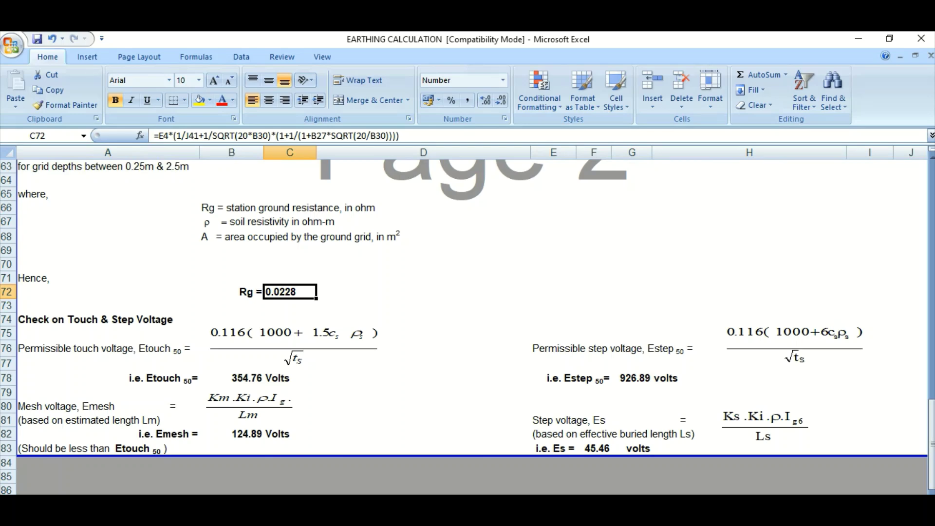
pyautogui.scroll(2, 468, 322)
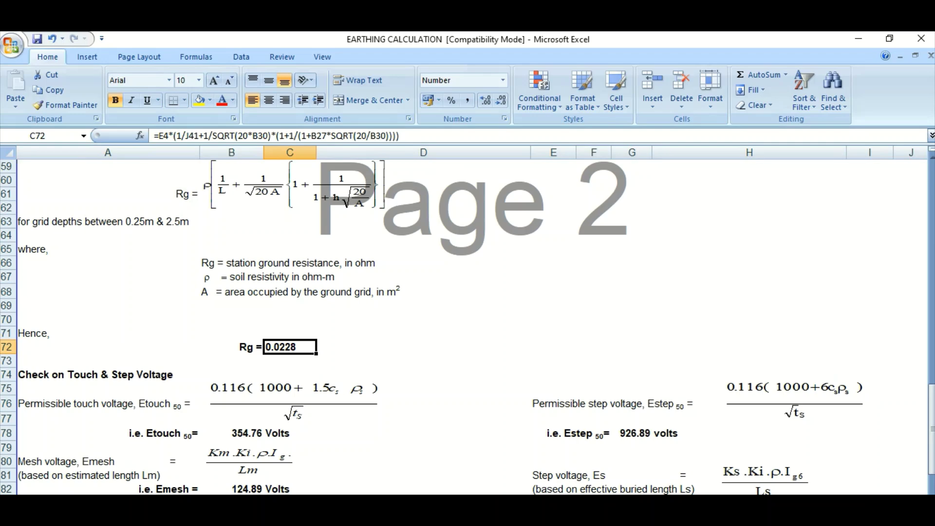
pyautogui.scroll(-2, 467, 321)
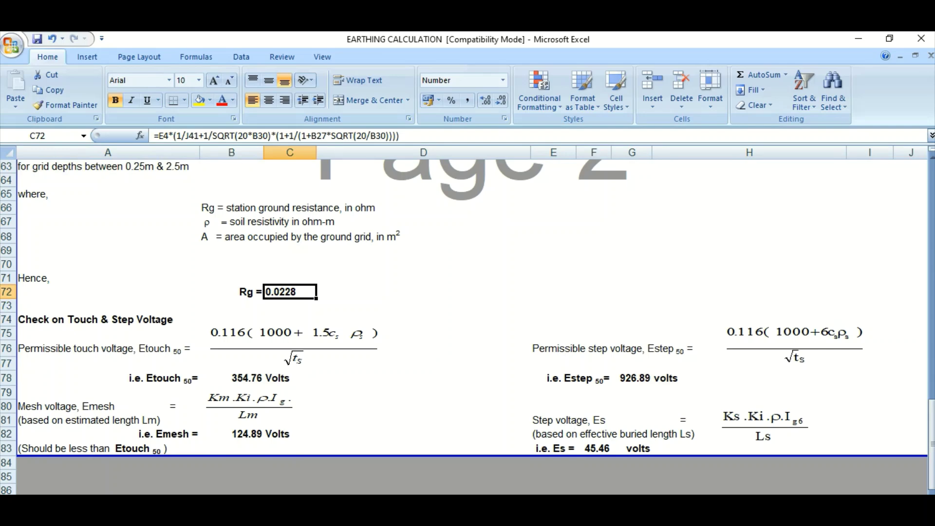
pyautogui.hotkey('alt', 'Tab')
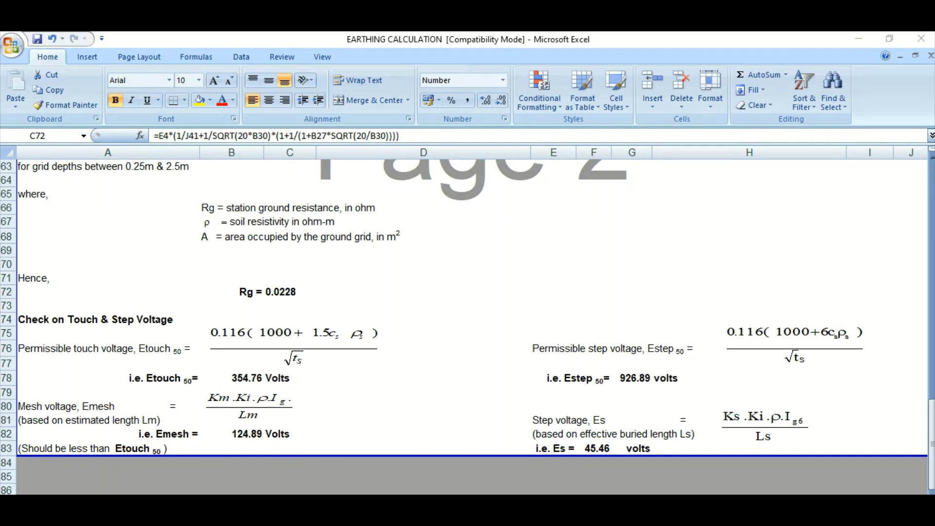
pyautogui.hotkey('alt', 'Tab')
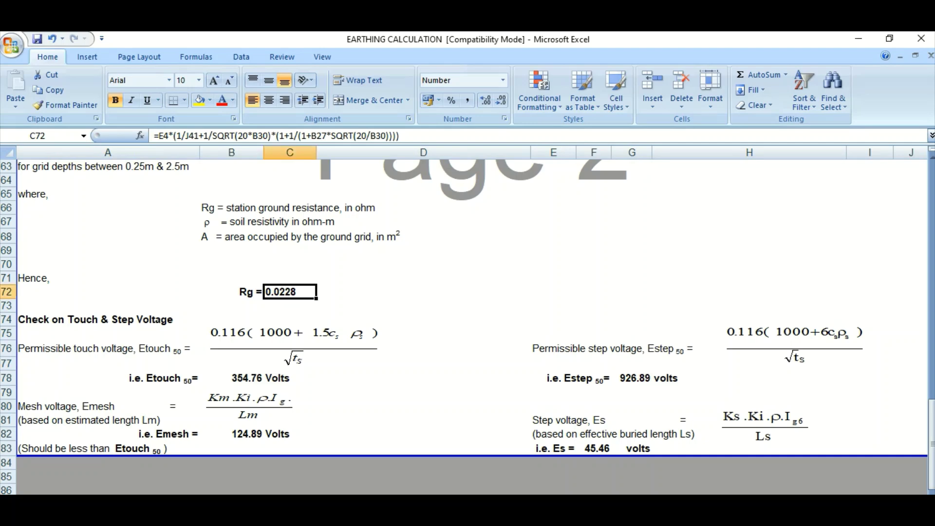
# Switch from the Etouch row to the IEEE Std 80-2000 PDF and look up the allowable Estep50 and Etouch50 equations.
pyautogui.click(108, 378)
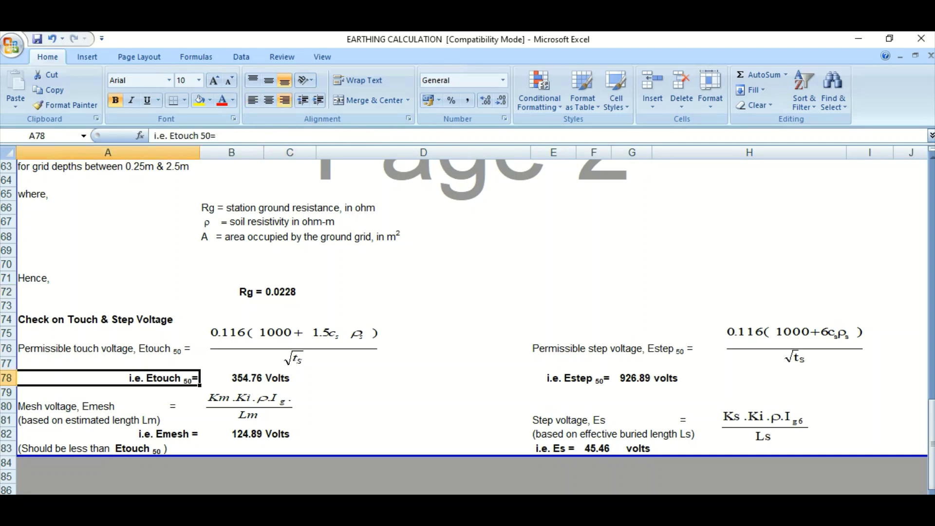
pyautogui.click(423, 378)
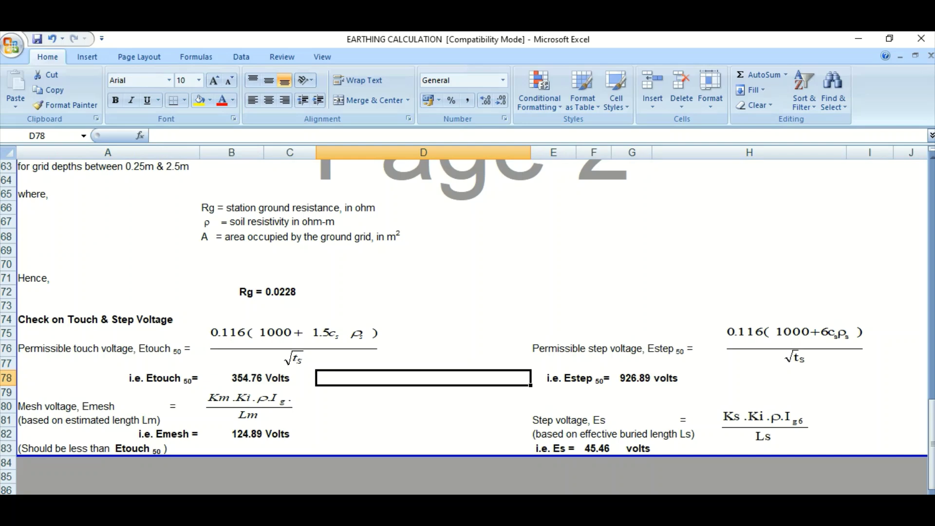
pyautogui.hotkey('alt', 'Tab')
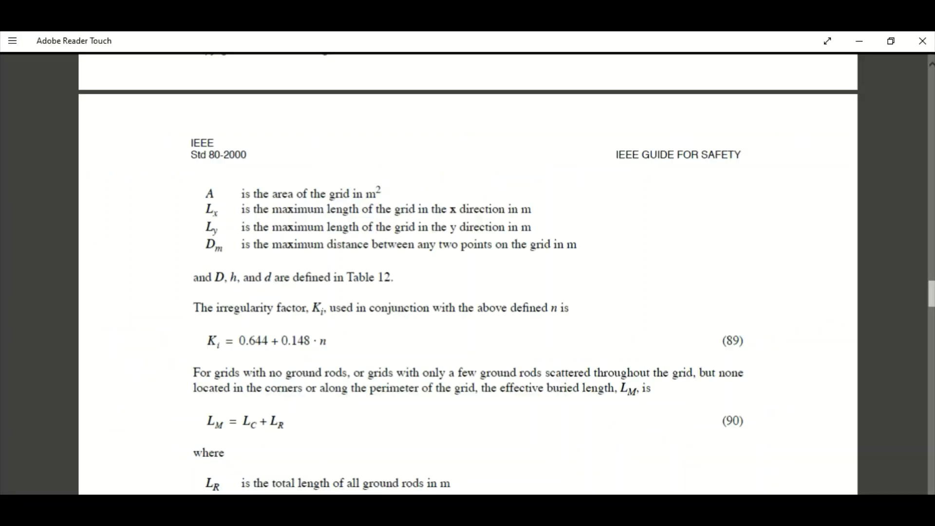
pyautogui.scroll(15, 468, 274)
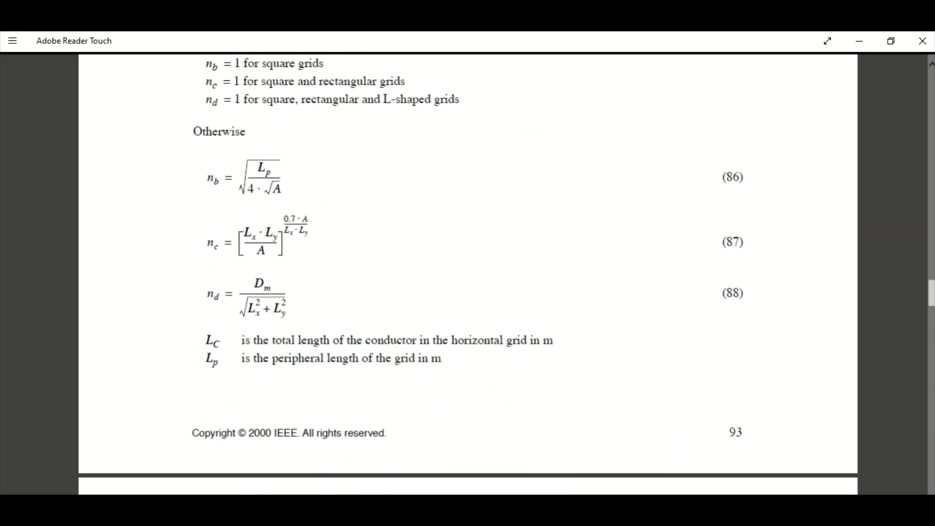
pyautogui.scroll(3, 468, 274)
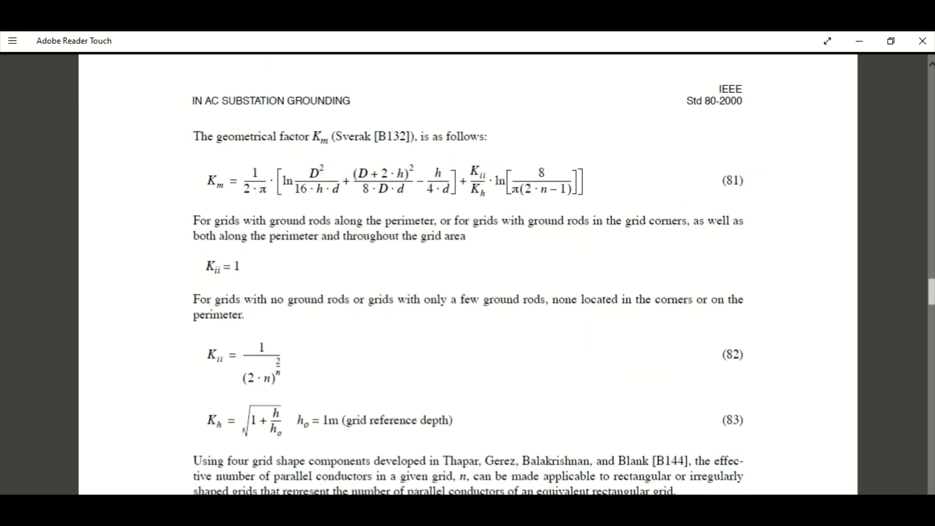
pyautogui.scroll(8, 468, 275)
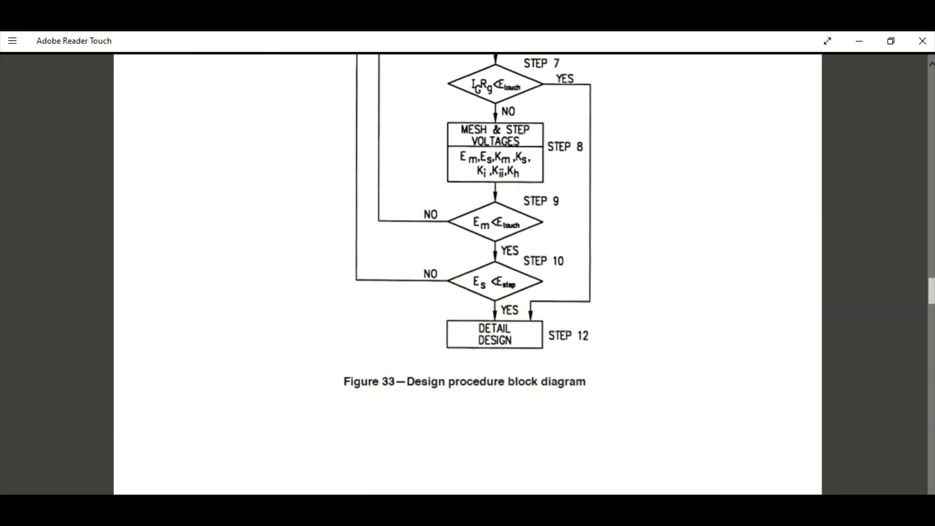
pyautogui.scroll(-12, 468, 275)
pyautogui.scroll(20, 468, 275)
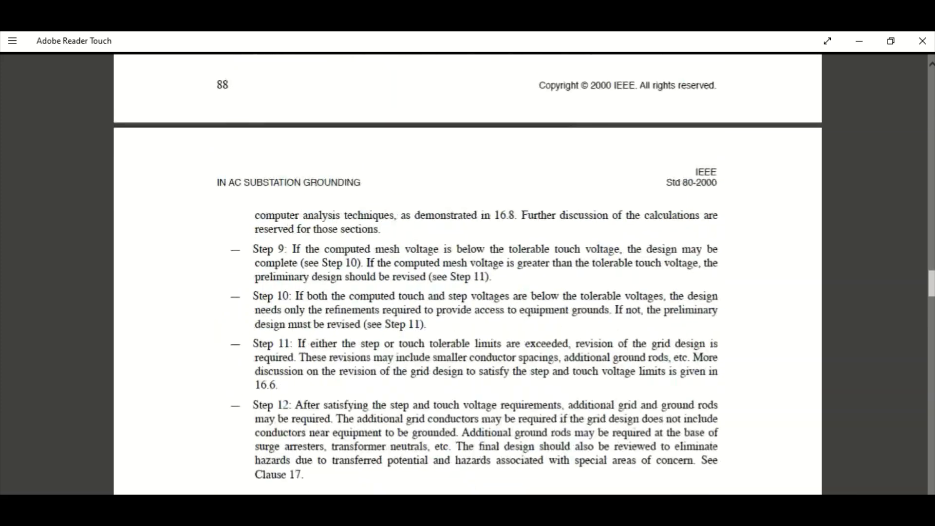
pyautogui.scroll(15, 468, 275)
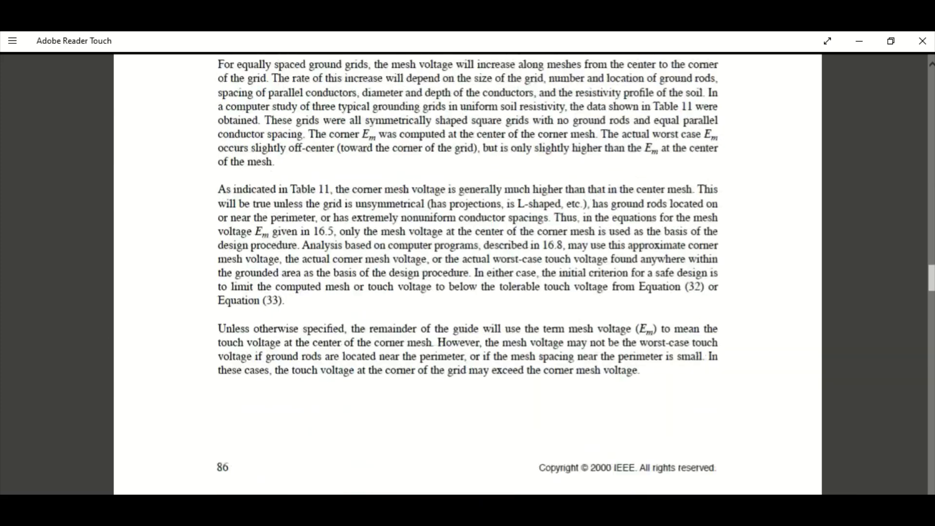
pyautogui.scroll(15, 467, 275)
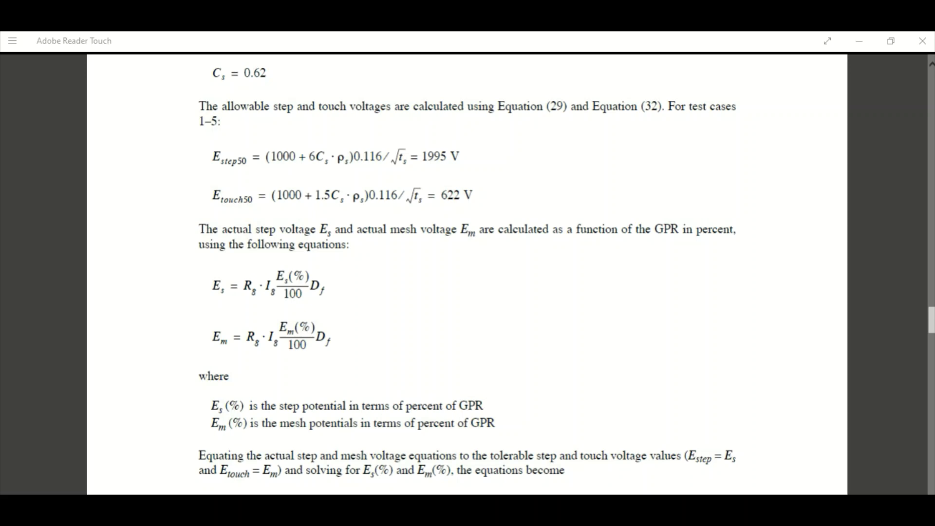
# Return to the Excel workbook and trace the mesh voltage's estimated length to the Lm row in A36.
pyautogui.hotkey('alt', 'Tab')
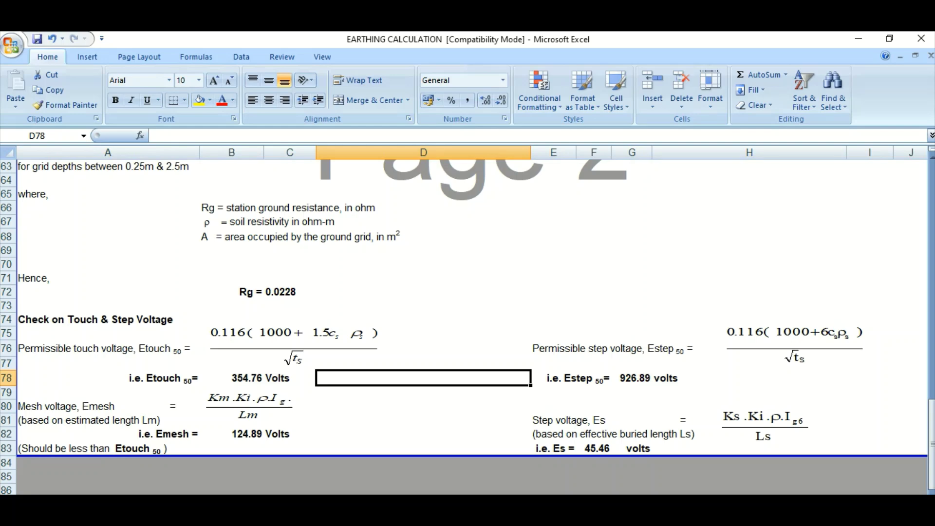
pyautogui.click(108, 421)
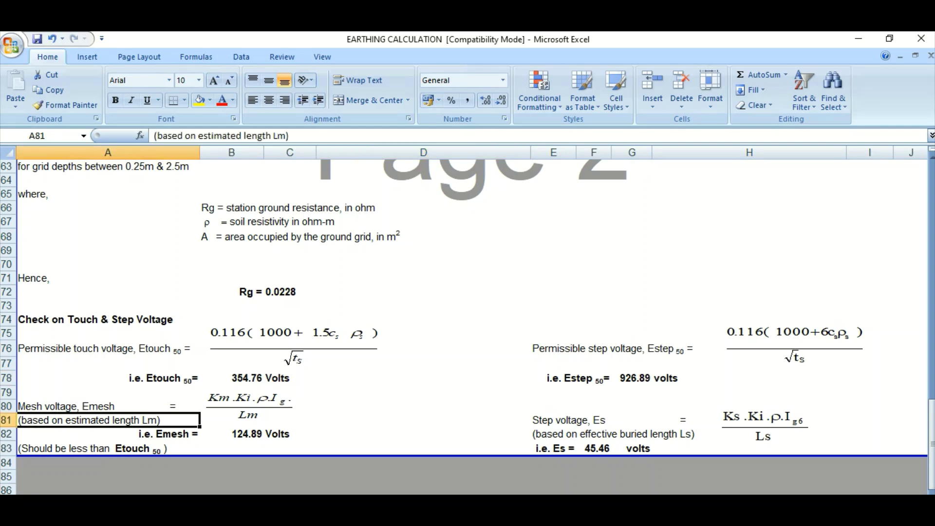
pyautogui.scroll(4, 462, 326)
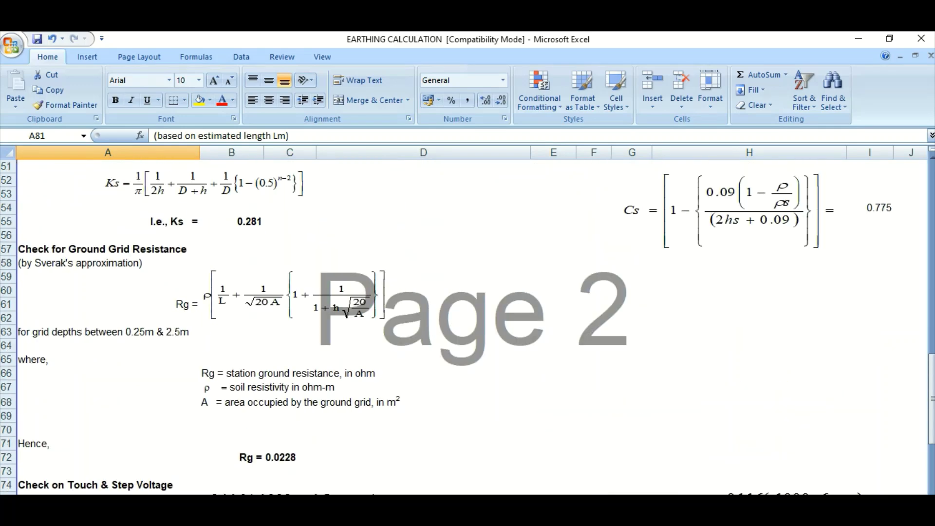
pyautogui.scroll(5, 463, 326)
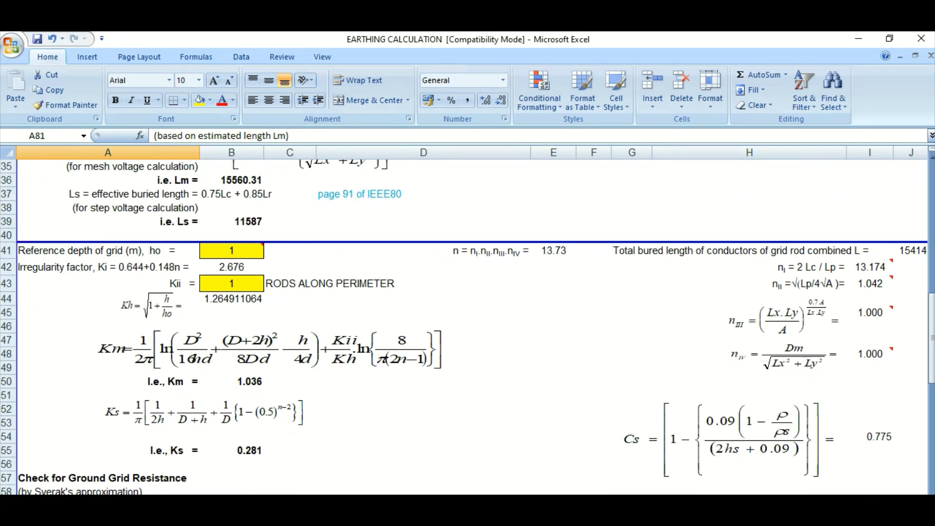
pyautogui.scroll(1, 463, 326)
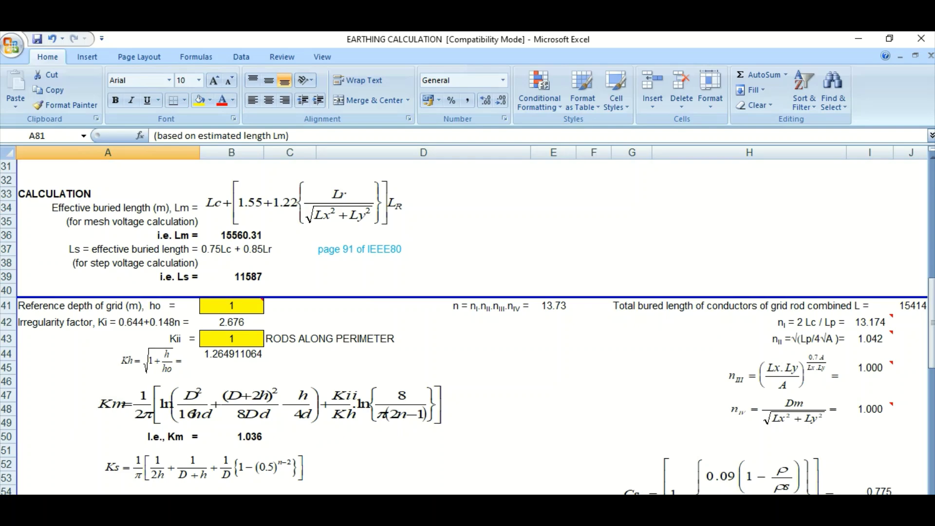
pyautogui.click(108, 236)
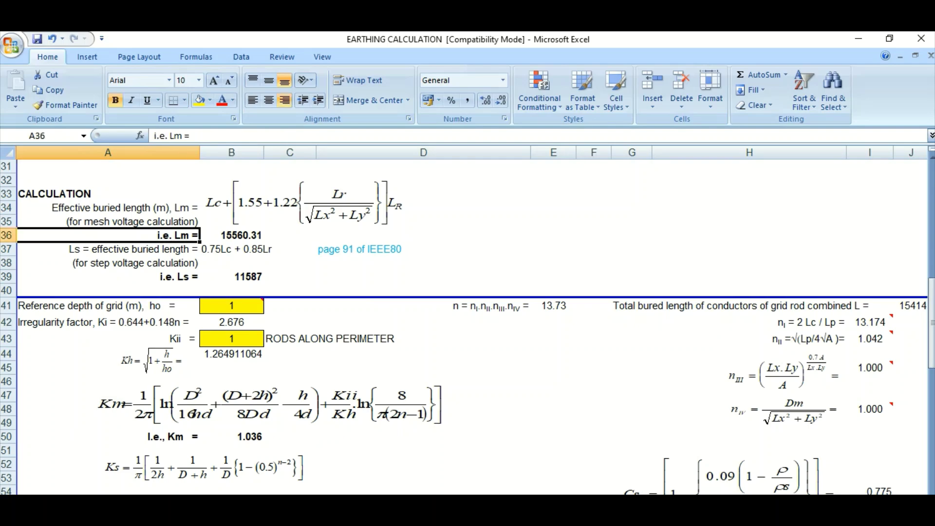
# Go back to the touch and step voltage check and examine the mesh voltage Emesh equation.
pyautogui.scroll(-12, 463, 326)
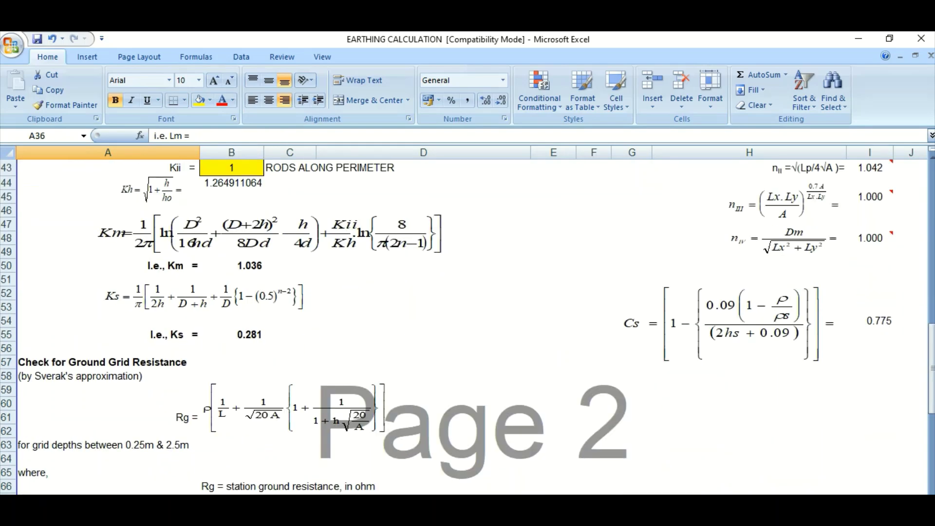
pyautogui.scroll(1, 463, 326)
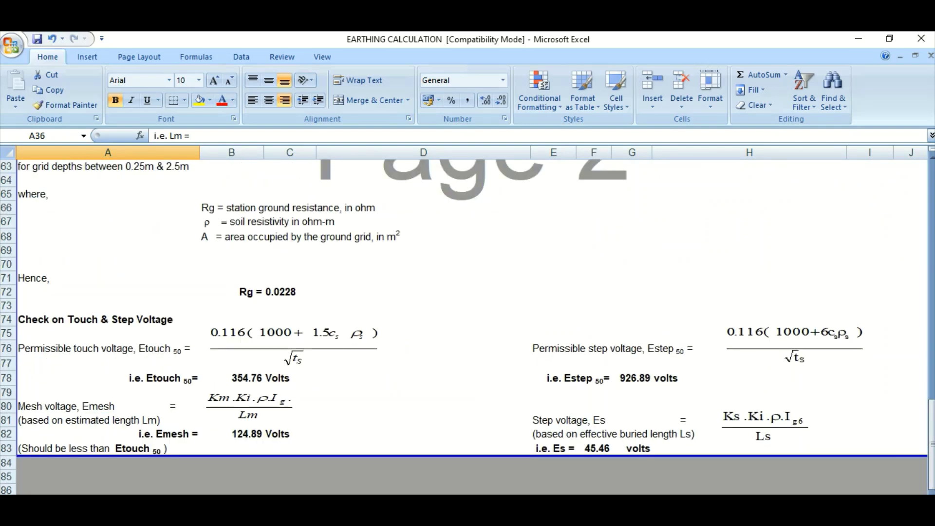
pyautogui.click(250, 407)
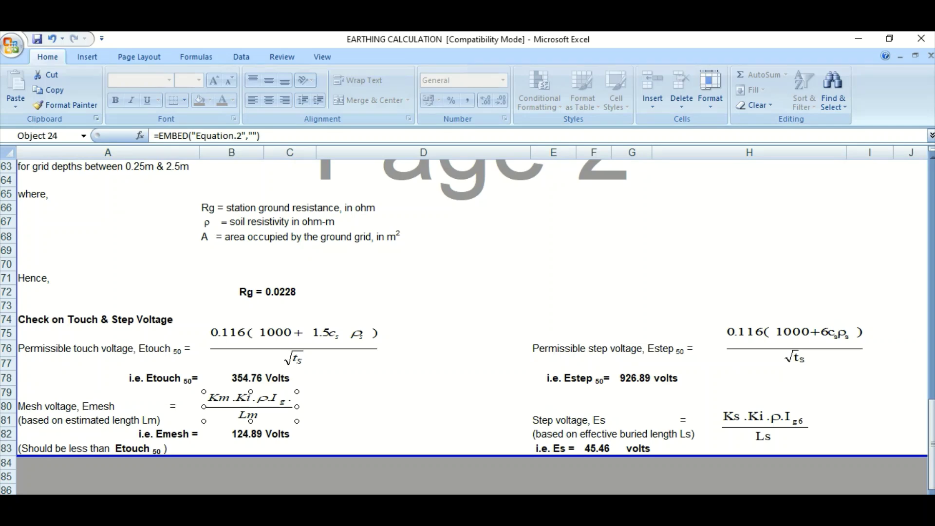
pyautogui.click(290, 434)
pyautogui.click(424, 420)
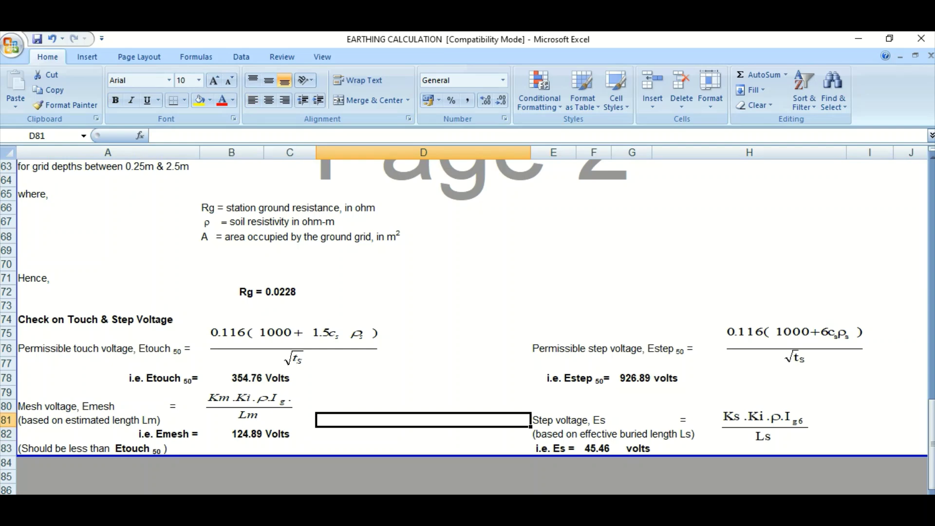
# Compare the permissible touch voltage formula in B78 with the mesh voltage formula in B82.
pyautogui.click(231, 379)
pyautogui.click(231, 434)
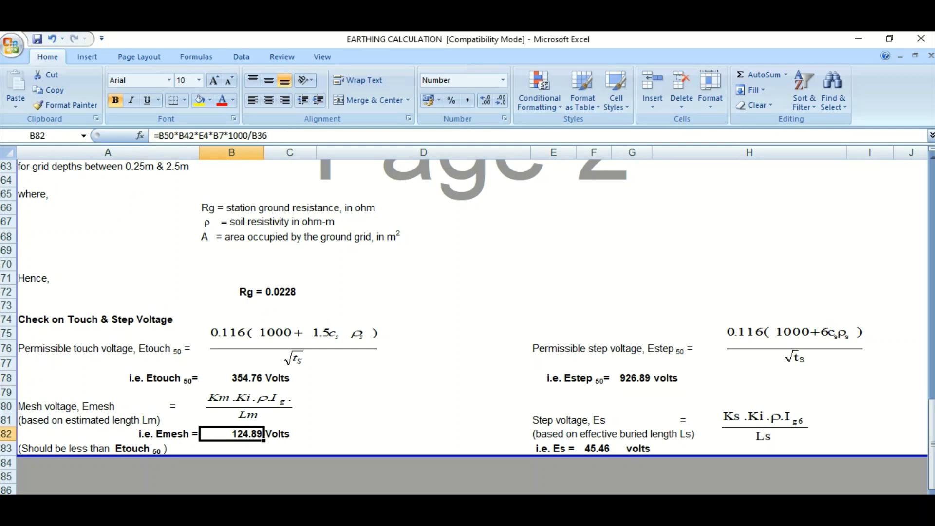
pyautogui.click(231, 378)
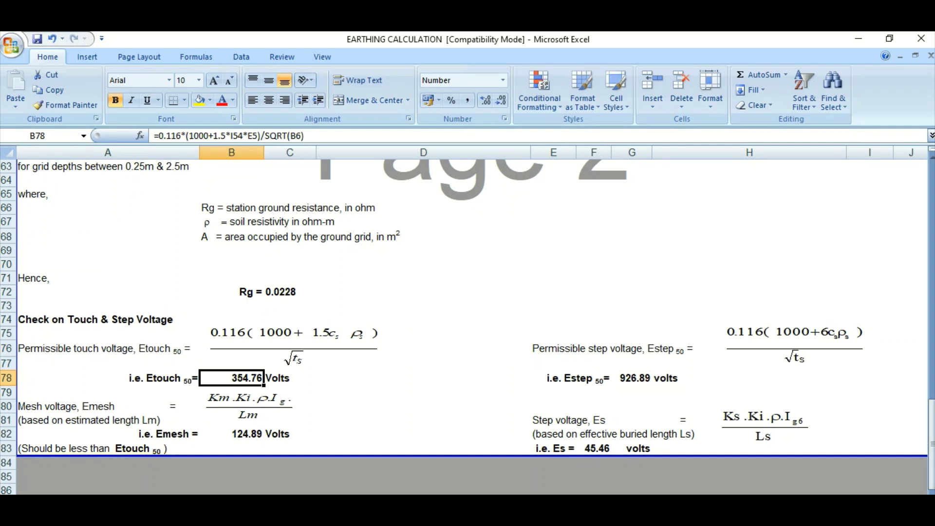
pyautogui.click(232, 434)
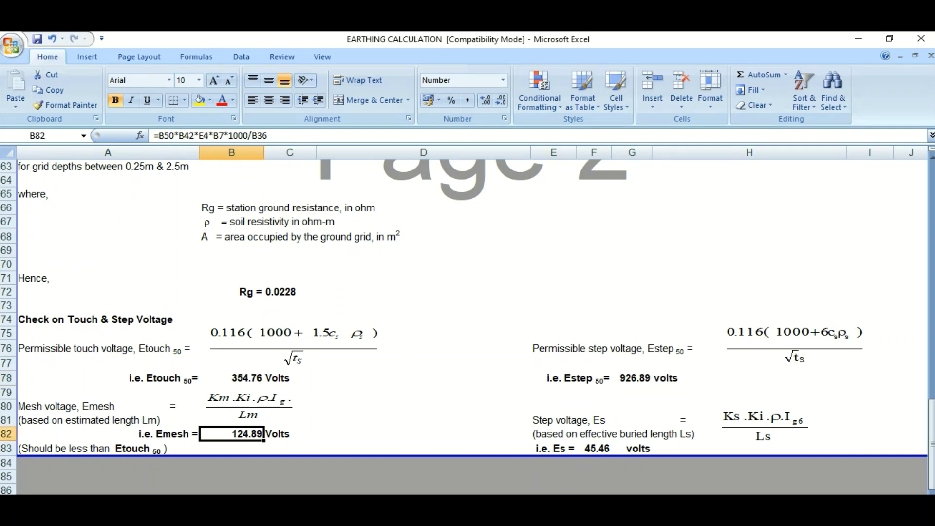
pyautogui.click(231, 379)
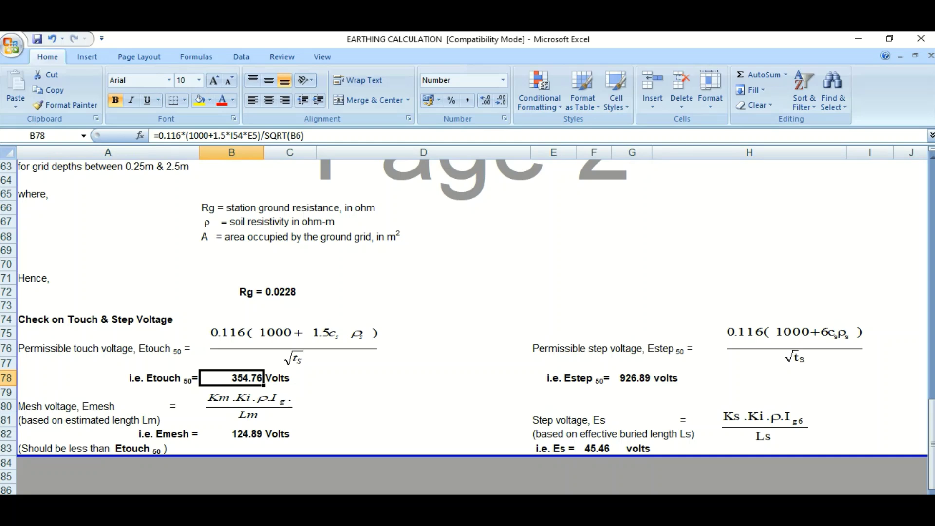
# Examine the permissible step voltage Estep equation and inspect its formula in G78.
pyautogui.click(423, 393)
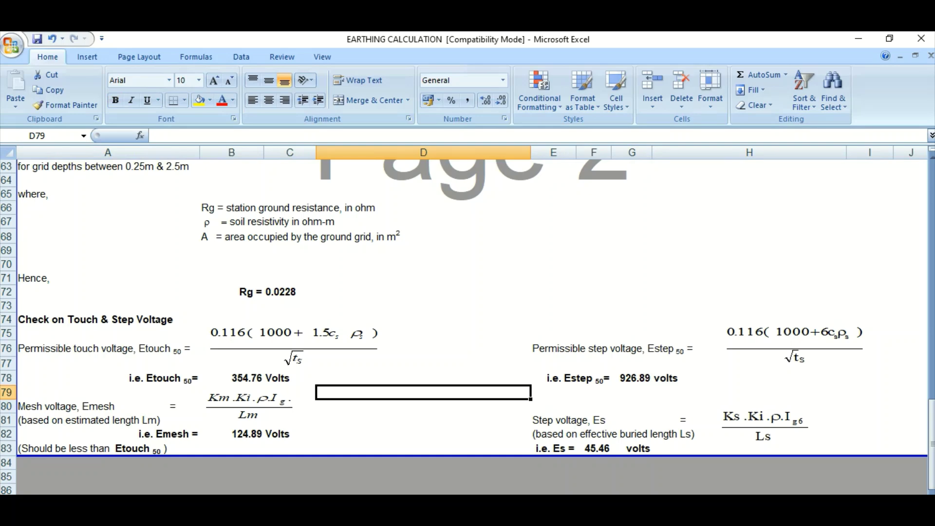
pyautogui.click(423, 378)
pyautogui.click(424, 364)
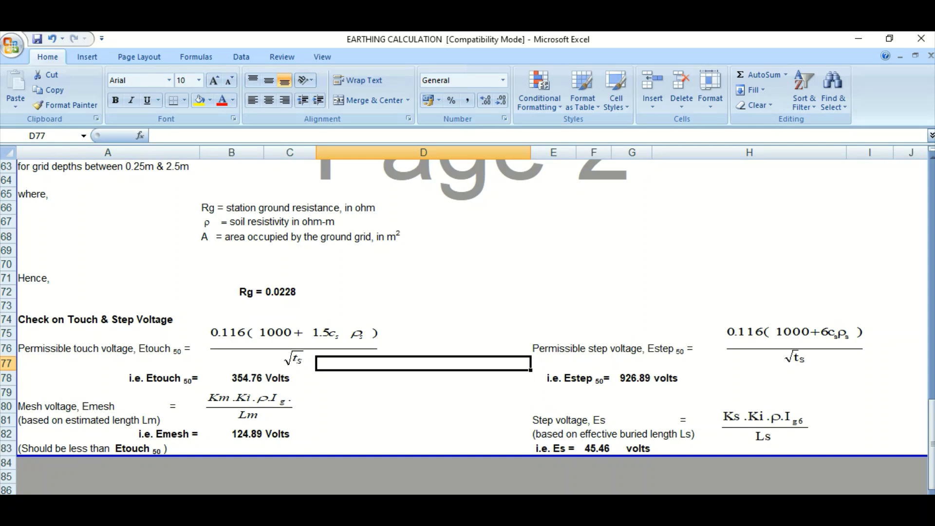
pyautogui.press('Right')
pyautogui.press('Right')
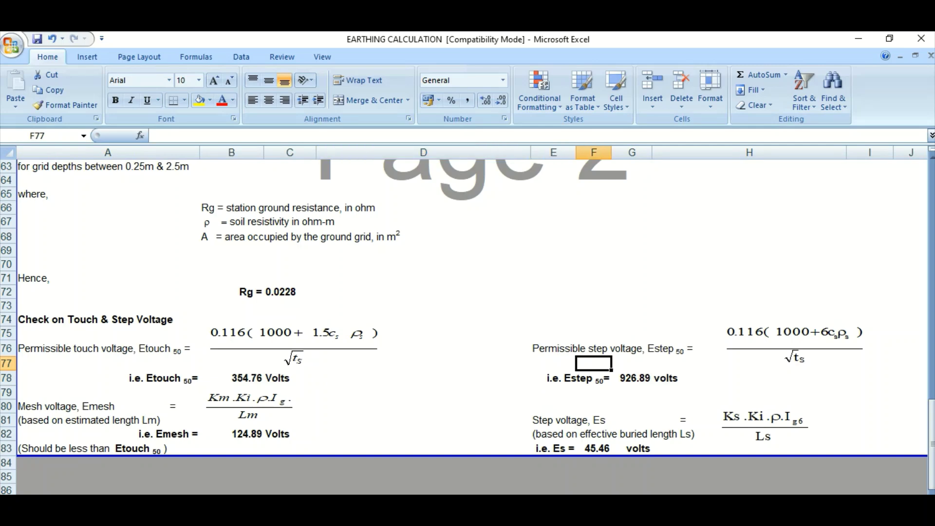
pyautogui.press('Right')
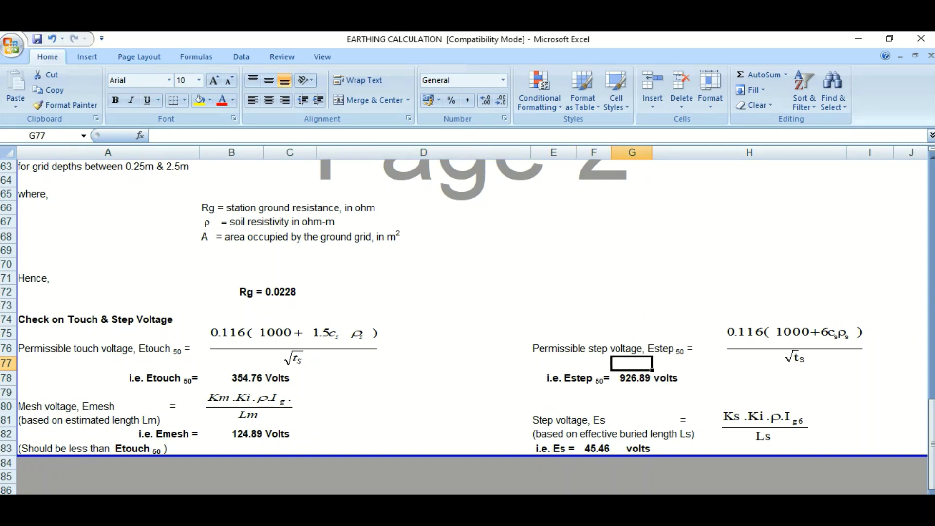
pyautogui.press('Right')
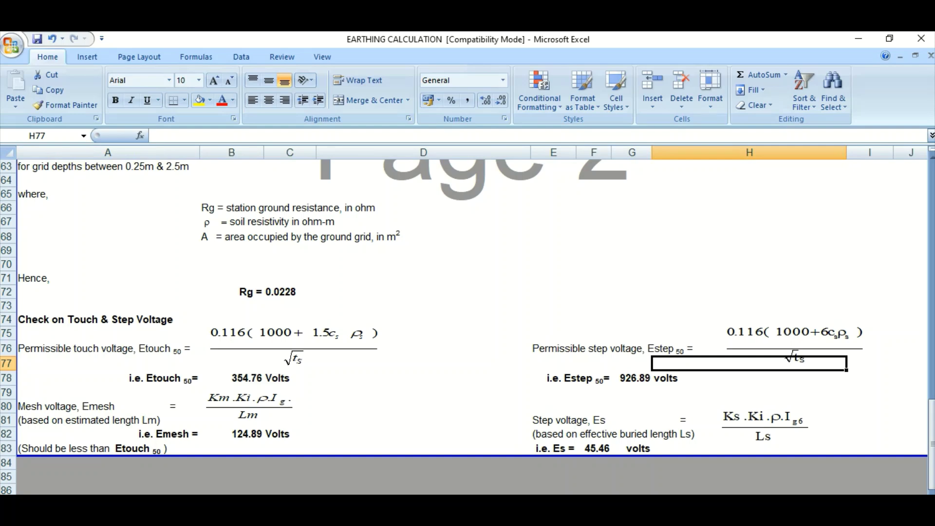
pyautogui.click(795, 342)
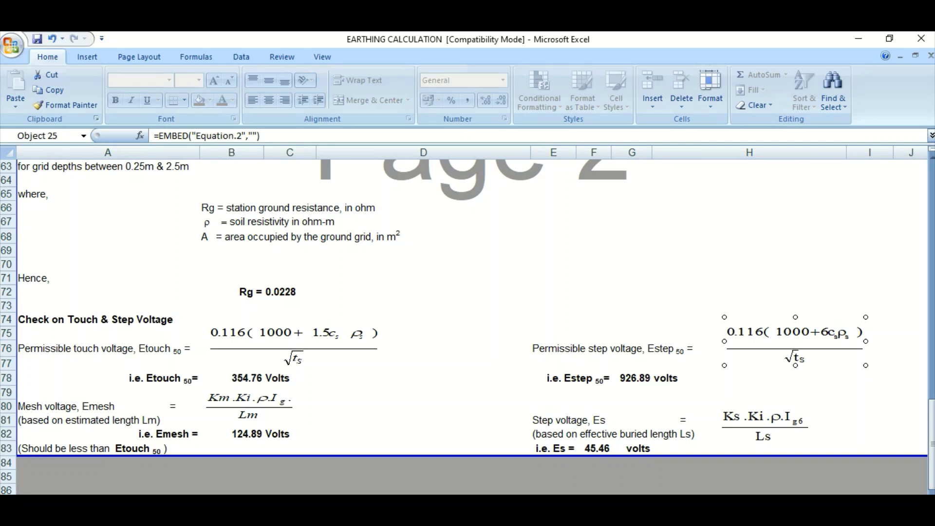
pyautogui.click(632, 379)
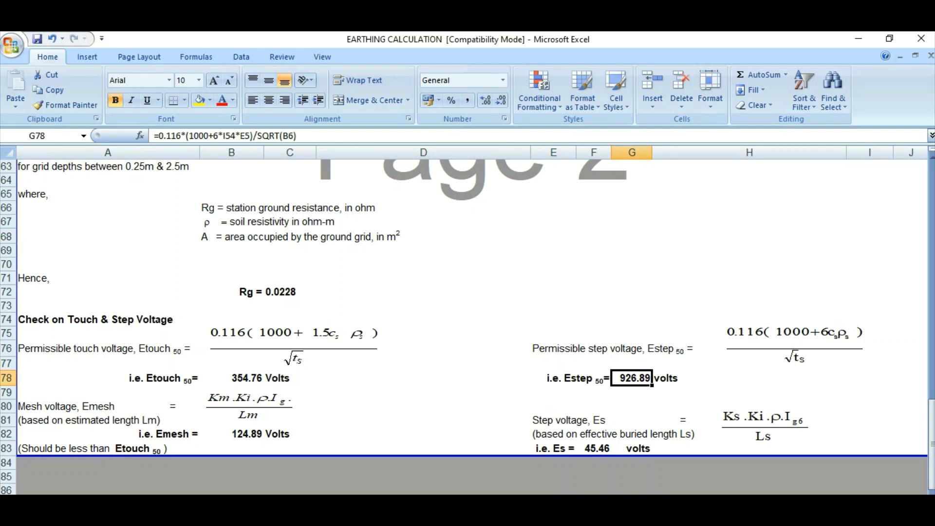
# Examine the step voltage Es section and trace its effective buried length to the Ls row in A39.
pyautogui.click(593, 406)
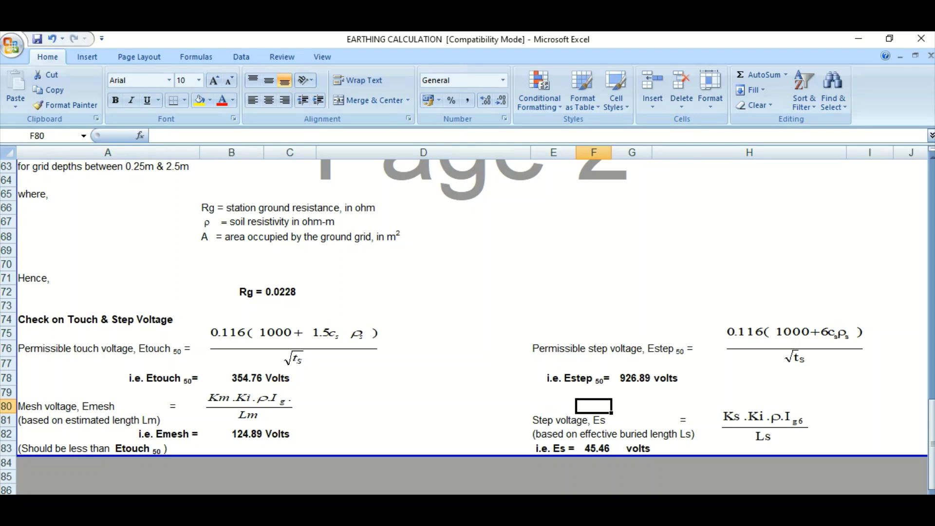
pyautogui.click(593, 434)
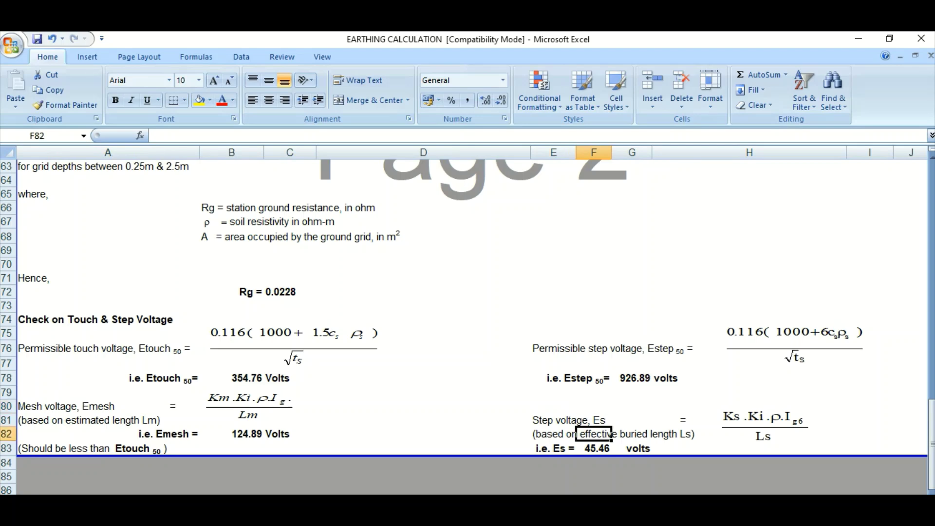
pyautogui.scroll(5, 468, 321)
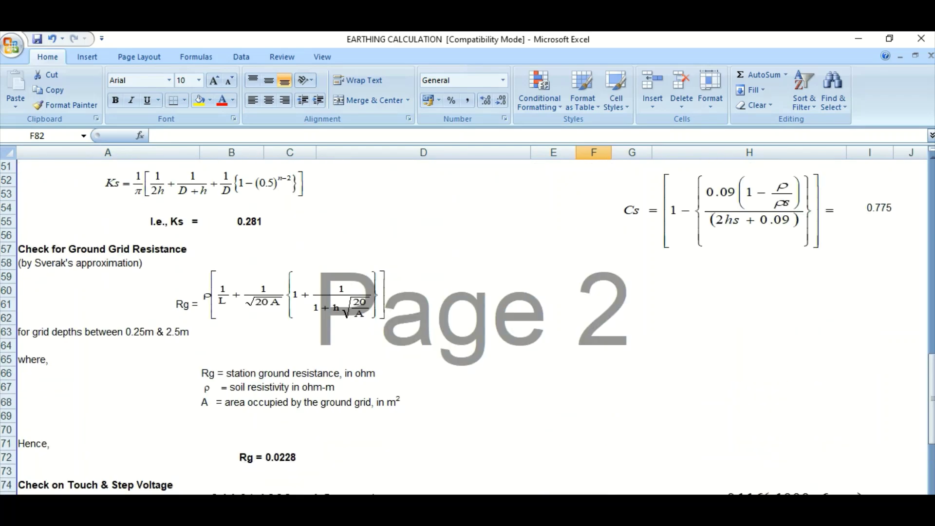
pyautogui.scroll(4, 468, 322)
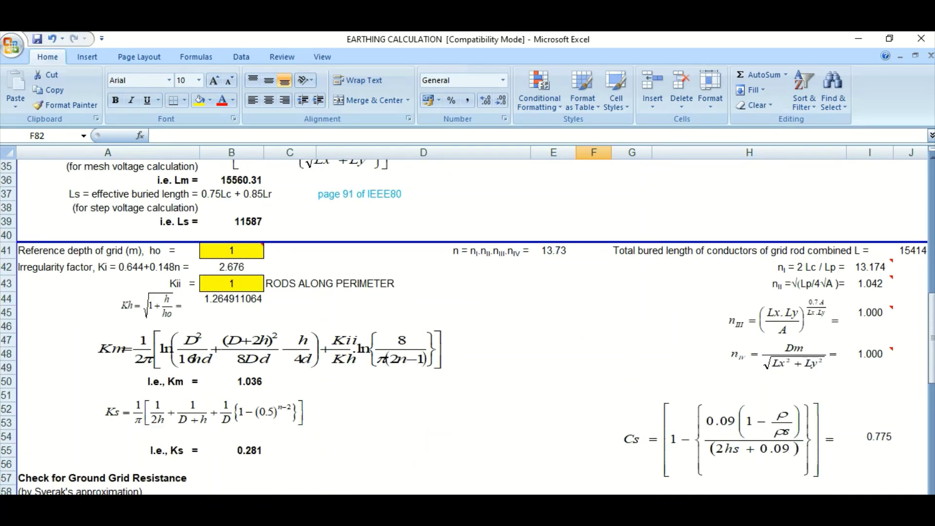
pyautogui.click(108, 222)
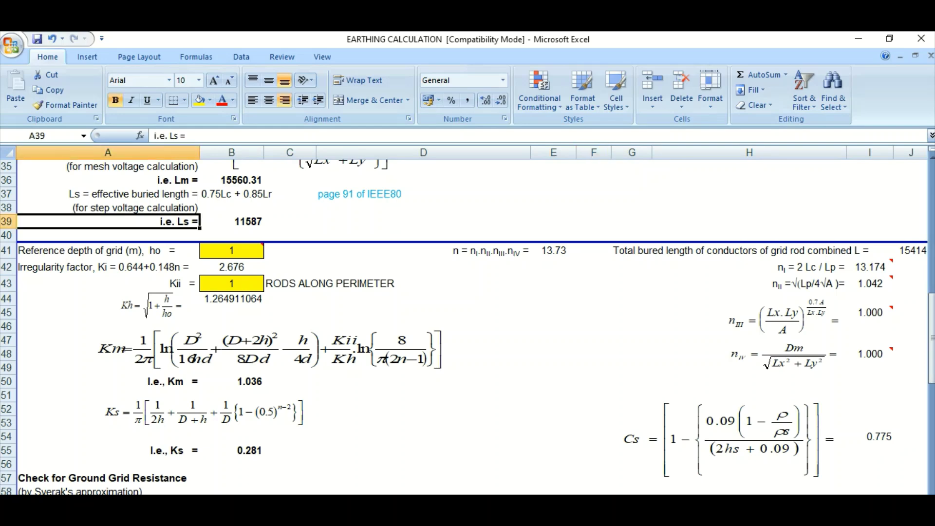
# Examine the effective buried length Ls definition in row 37 and inspect its formula in B39.
pyautogui.press('Up')
pyautogui.press('Up')
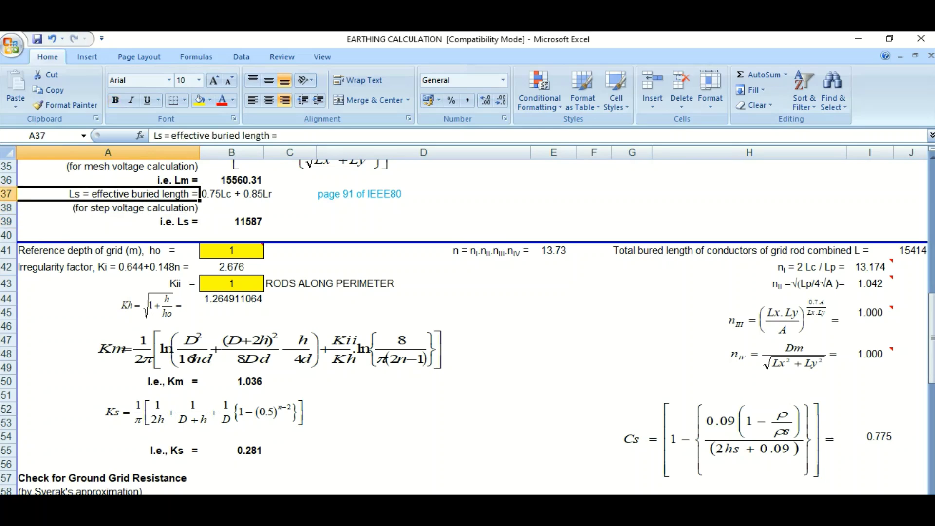
pyautogui.click(263, 194)
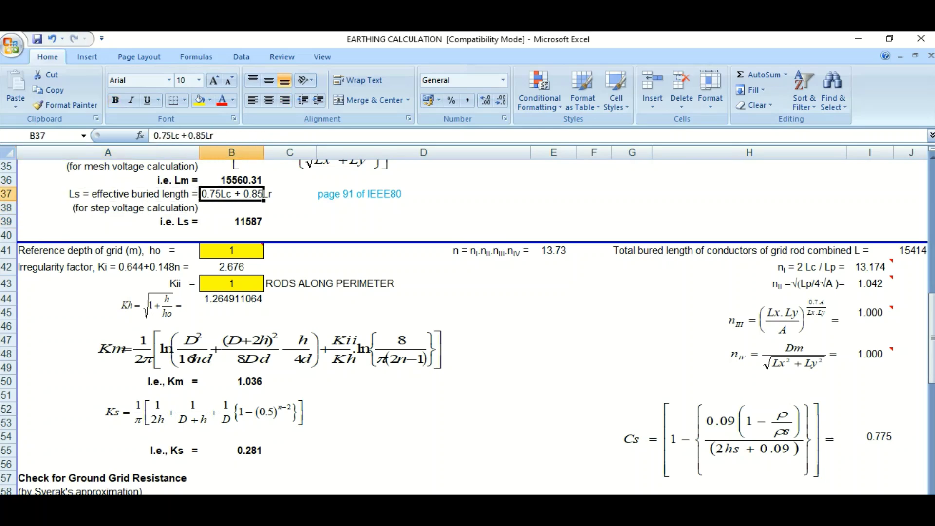
pyautogui.press('Right')
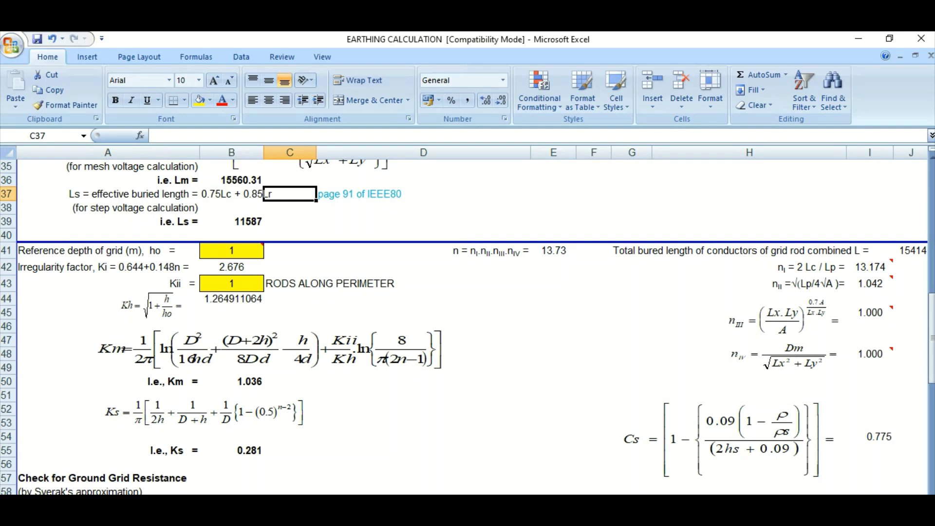
pyautogui.press('Left')
pyautogui.press('Down')
pyautogui.press('Down')
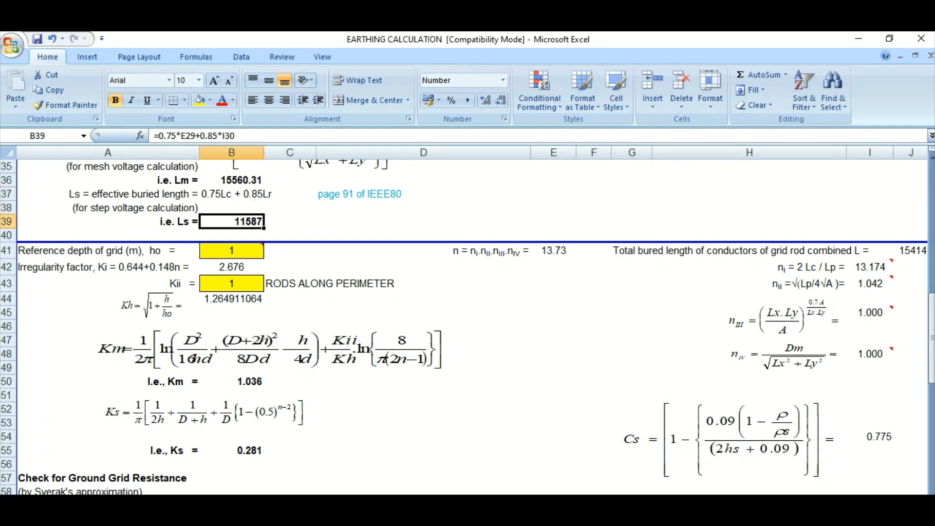
# Return to the touch and step voltage check and inspect the step voltage Es formula in F83.
pyautogui.scroll(-11, 468, 322)
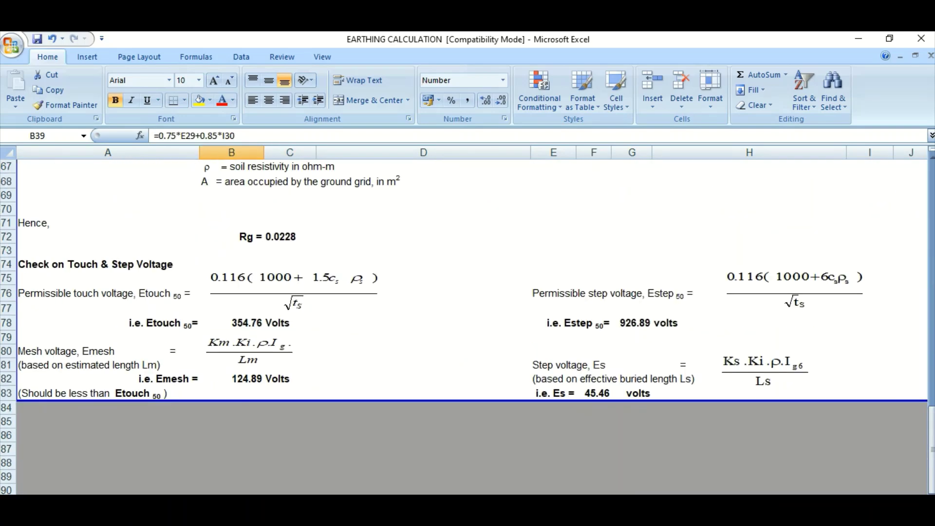
pyautogui.scroll(1, 468, 321)
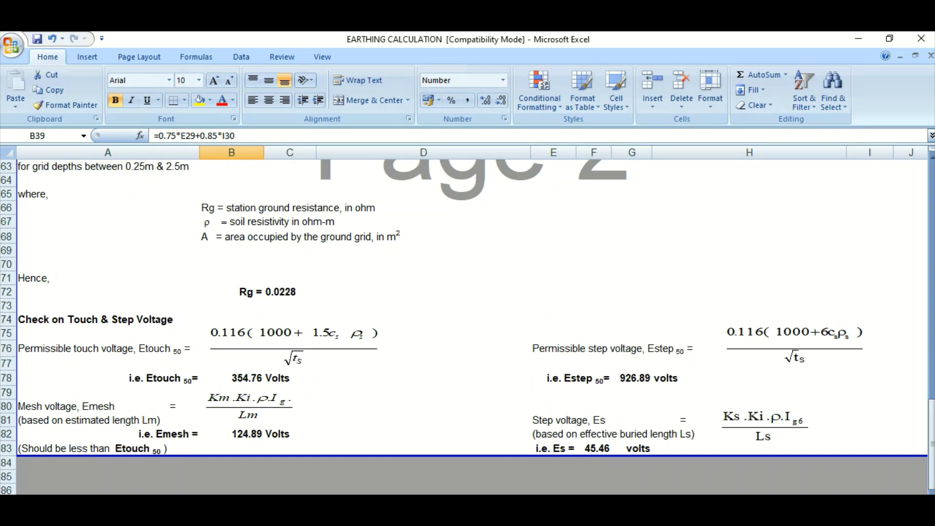
pyautogui.click(594, 449)
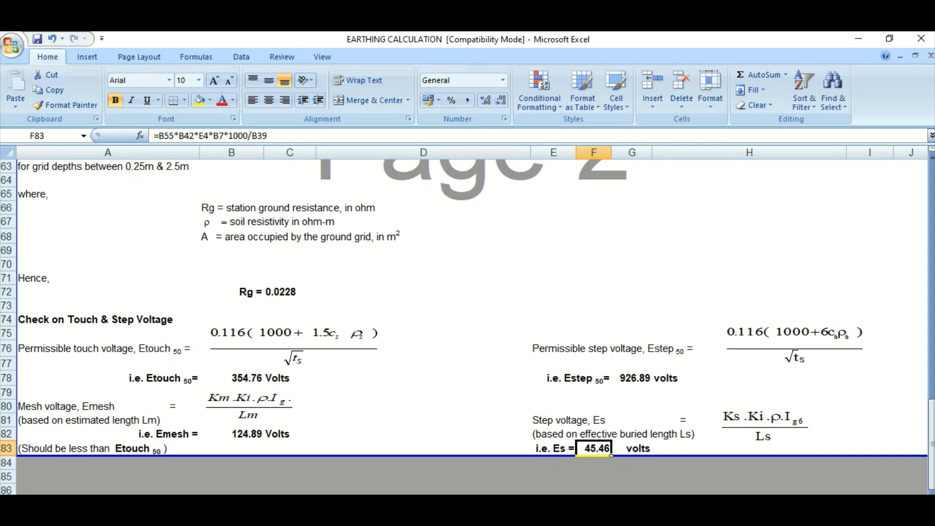
pyautogui.click(423, 392)
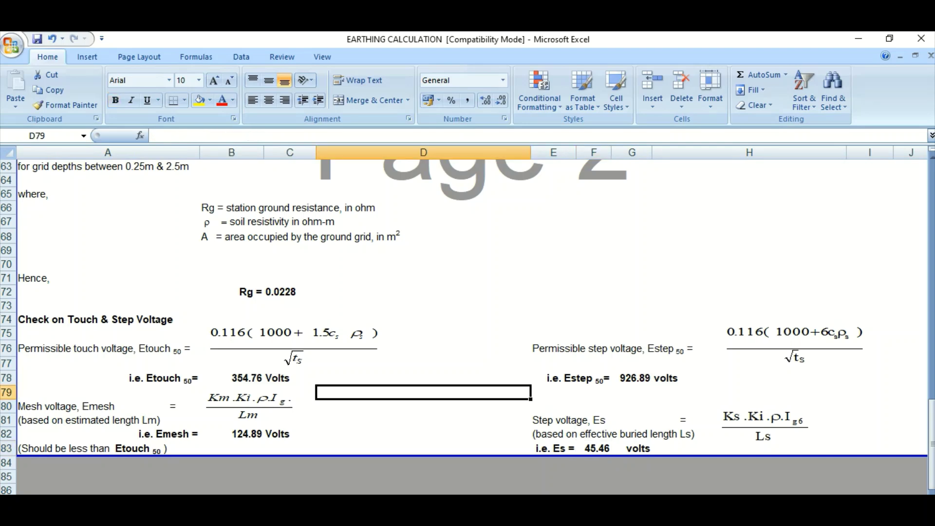